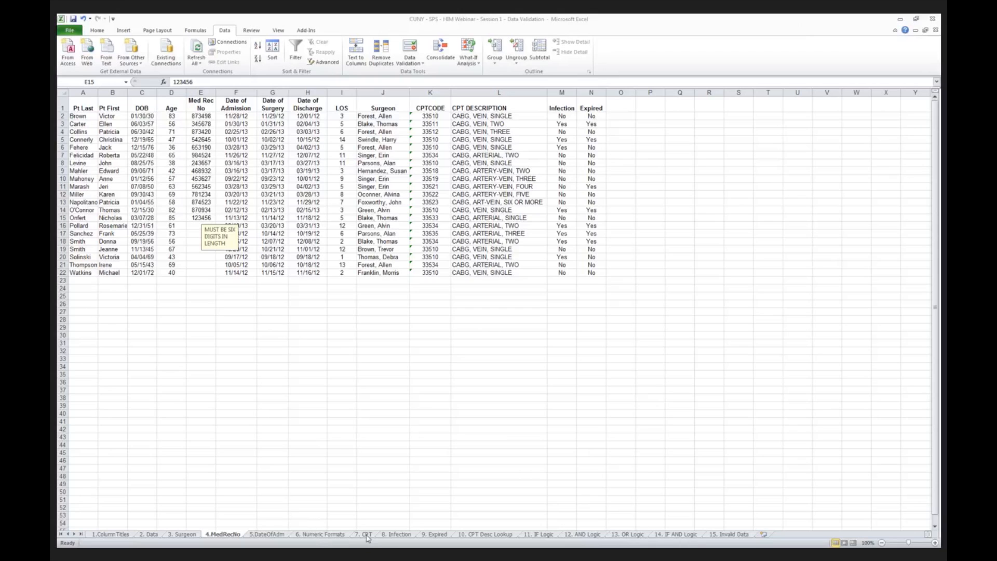
Open the 7. CPT sheet and review the data validation criteria applied to the CPTCODE cells K2:K22
click(366, 536)
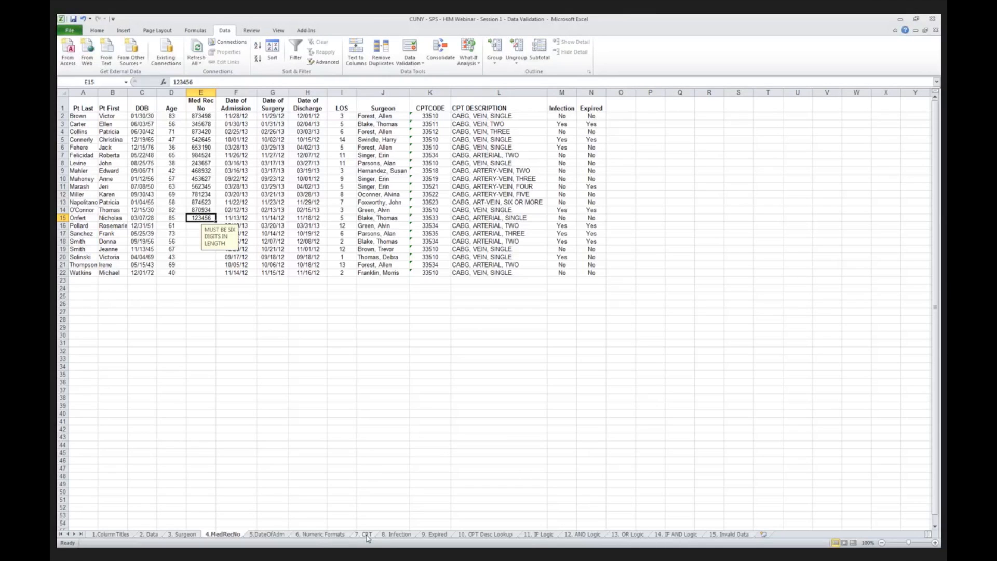
click(367, 535)
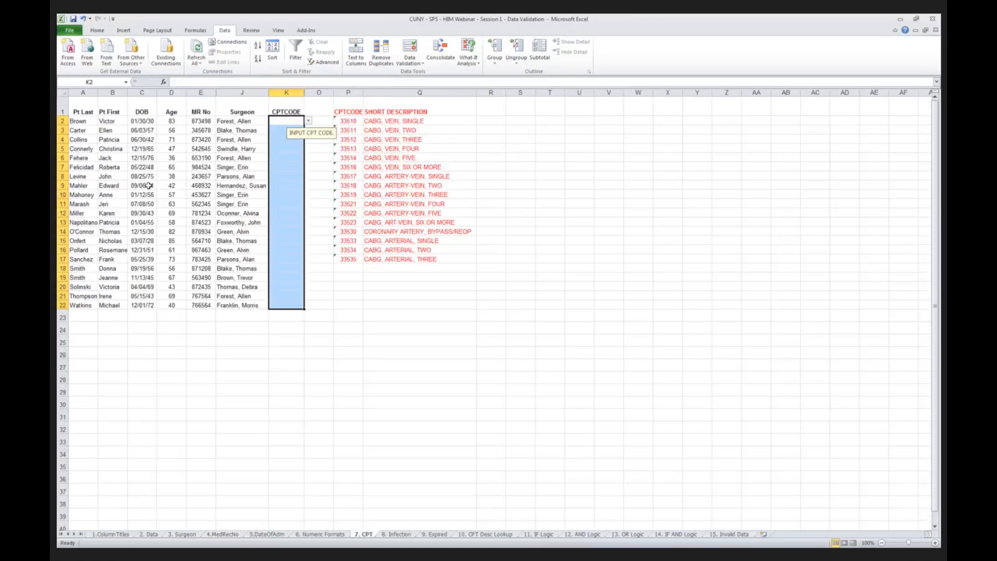
click(89, 121)
click(235, 120)
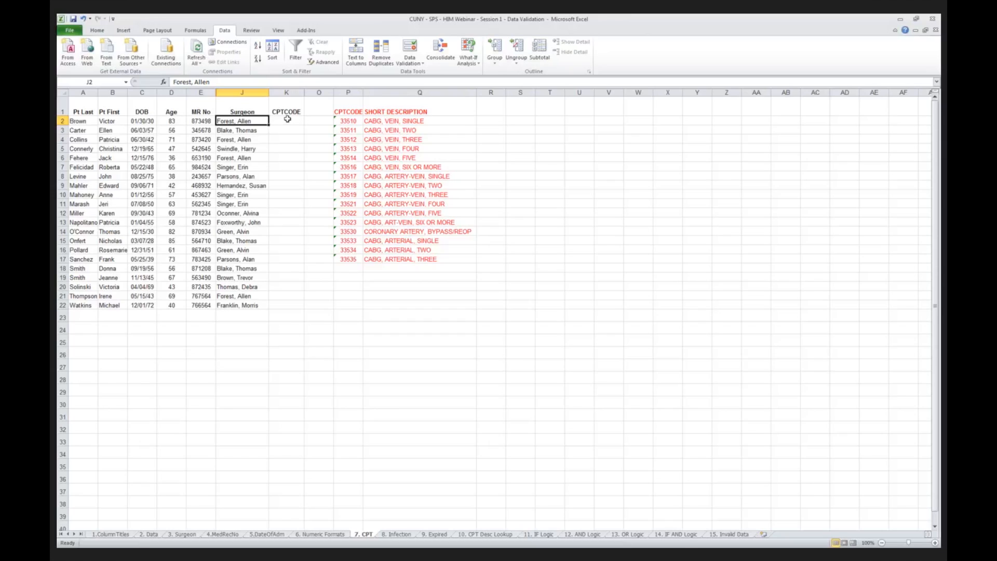
drag(287, 119, 286, 304)
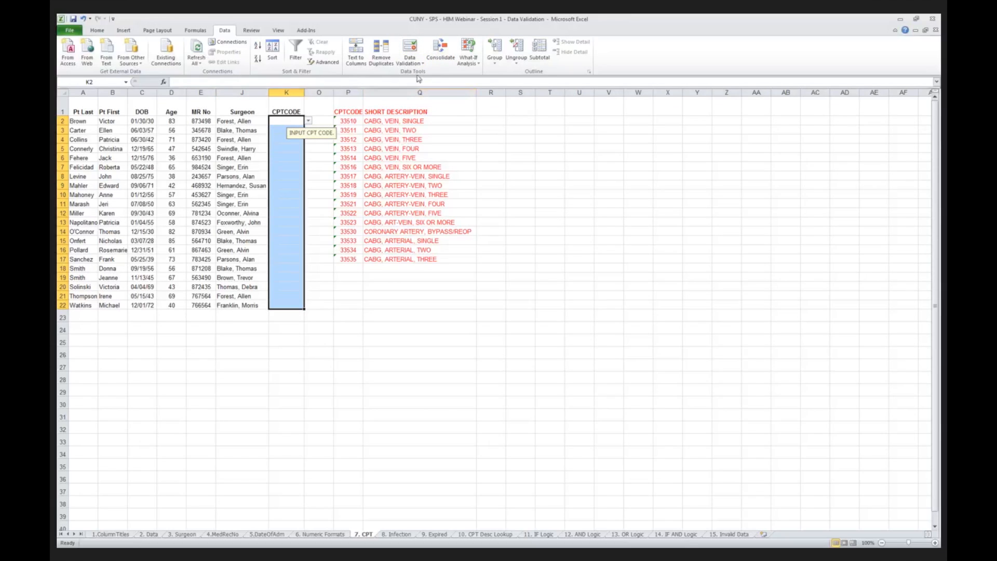
click(410, 59)
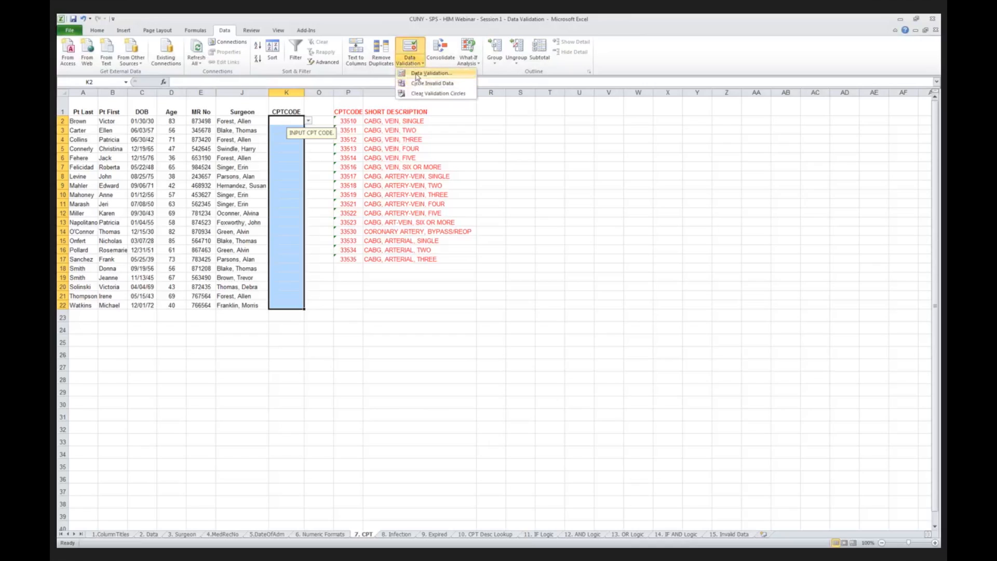
click(414, 76)
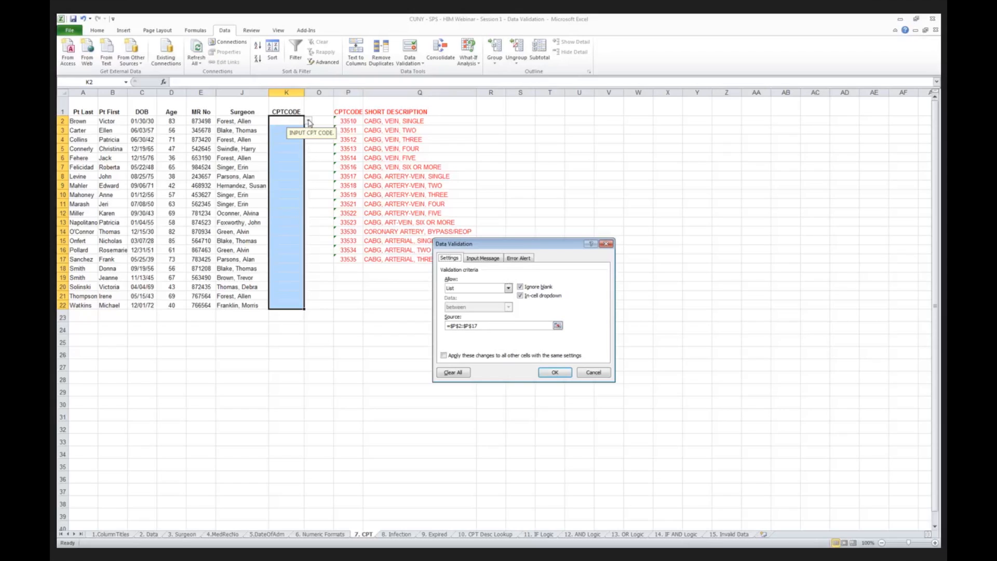
click(553, 372)
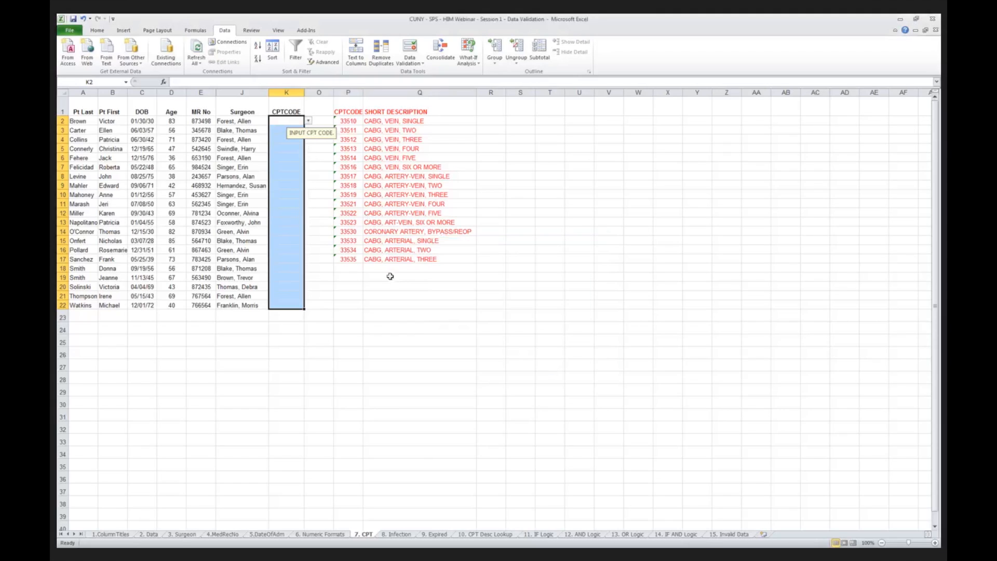
Choose CPT codes from the in-cell lists: 33510 in K2, 33511 in K3 and 33513 in K4
click(309, 121)
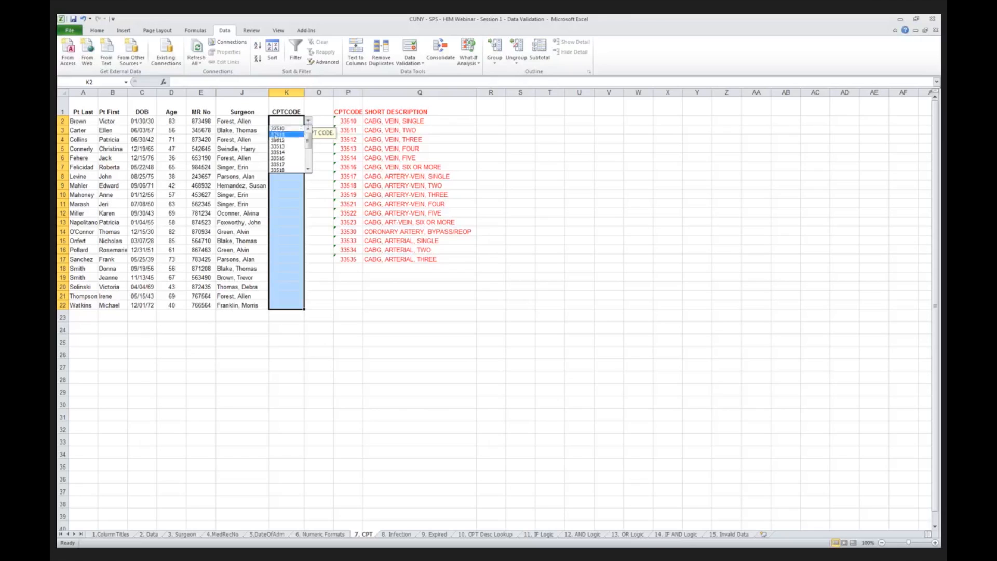
click(276, 130)
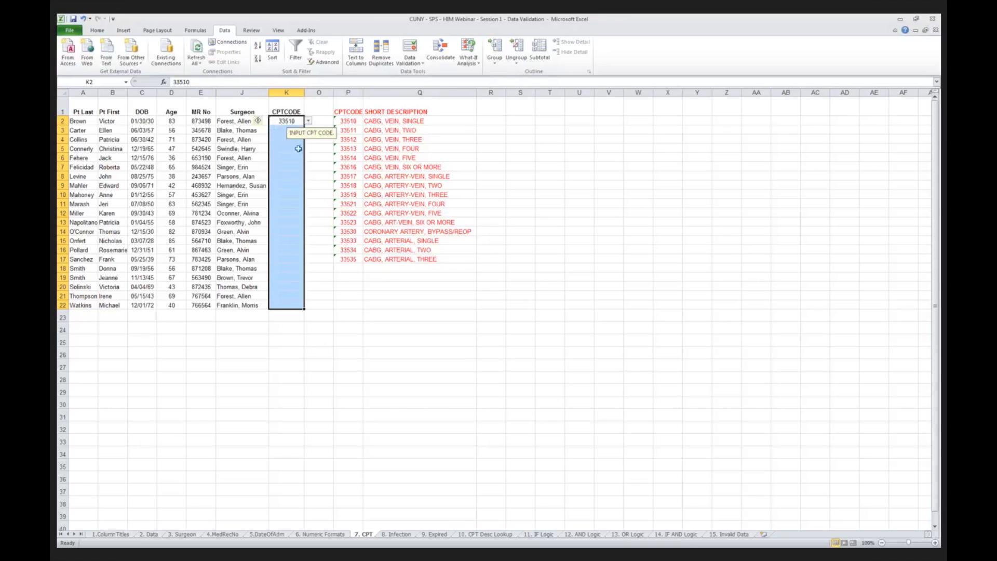
click(275, 130)
click(309, 130)
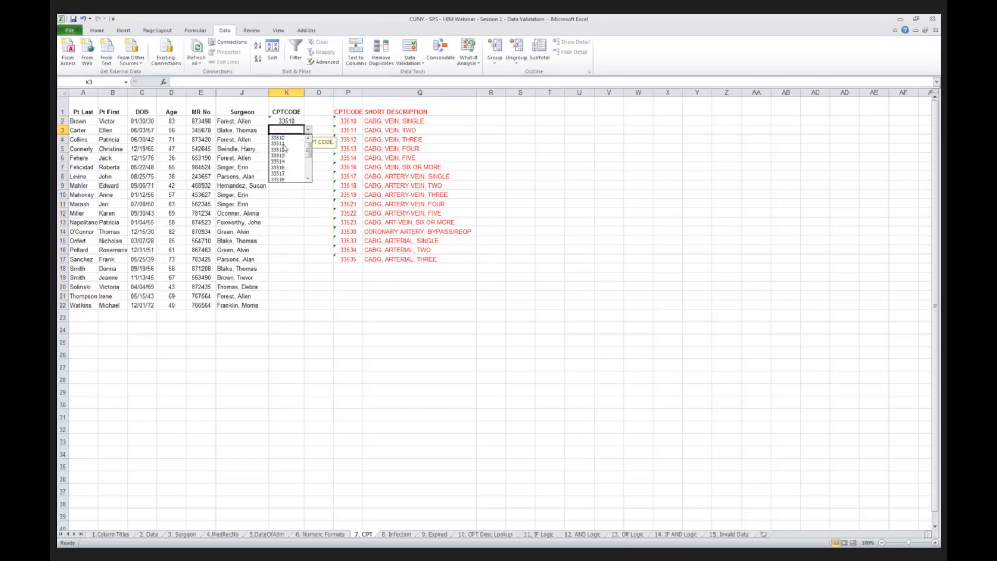
click(282, 143)
click(282, 141)
click(308, 139)
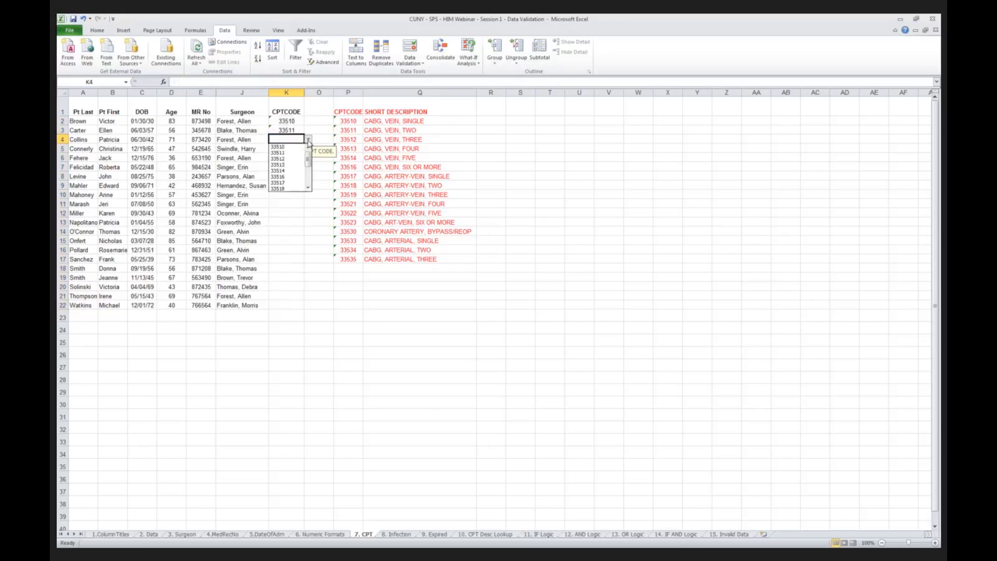
click(278, 165)
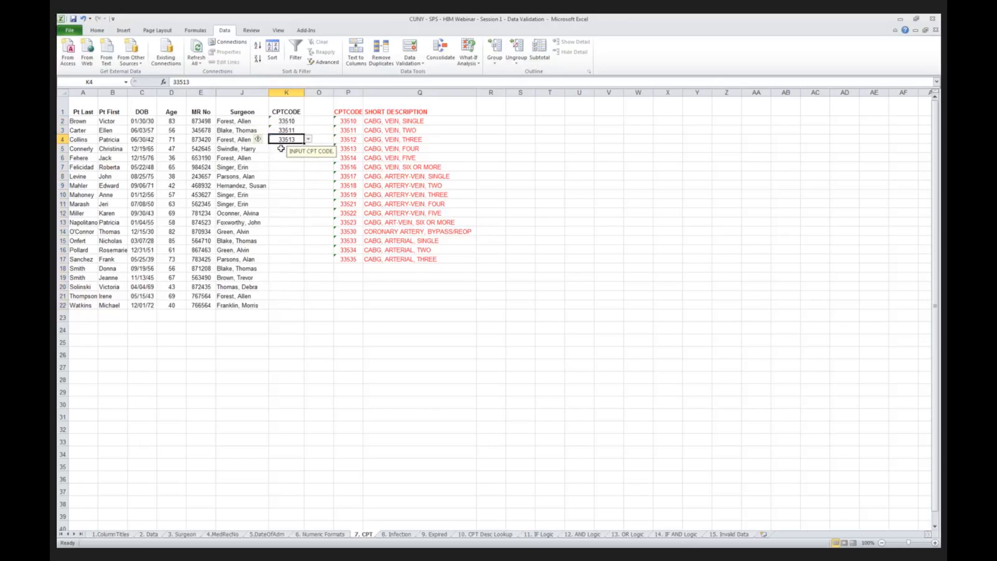
Try to enter the unlisted code 99999 in K5, then cancel the entry
click(280, 148)
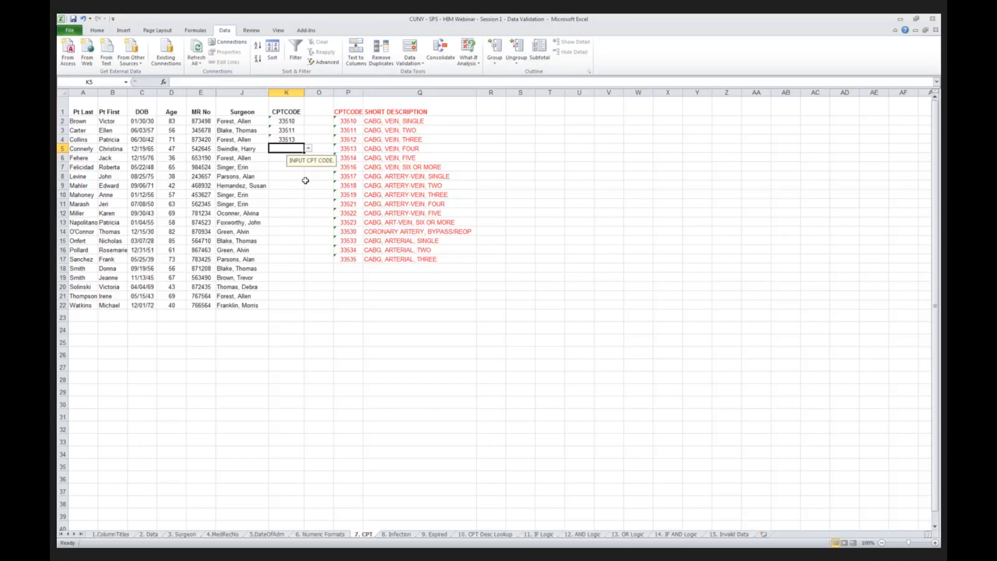
text(99999)
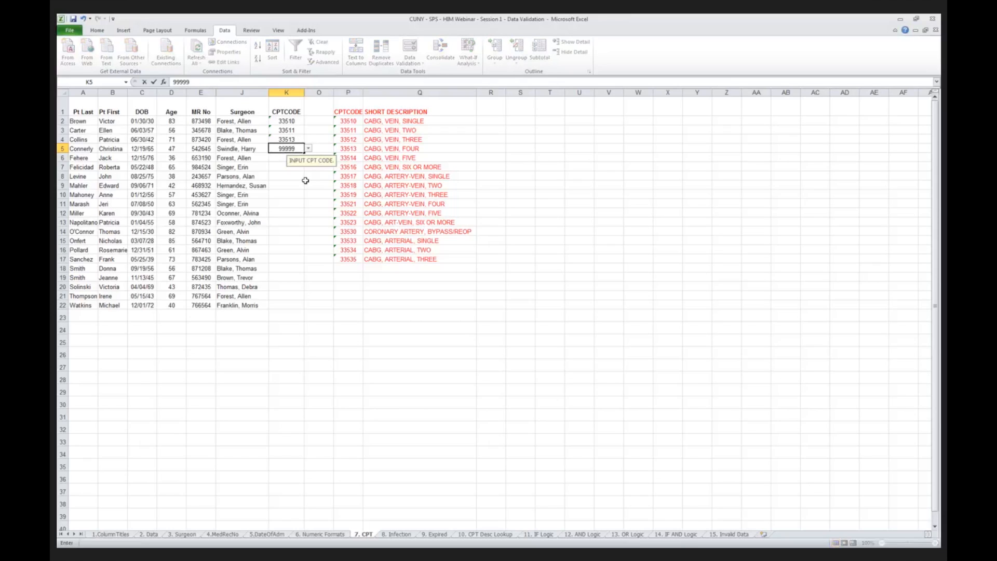
key(Return)
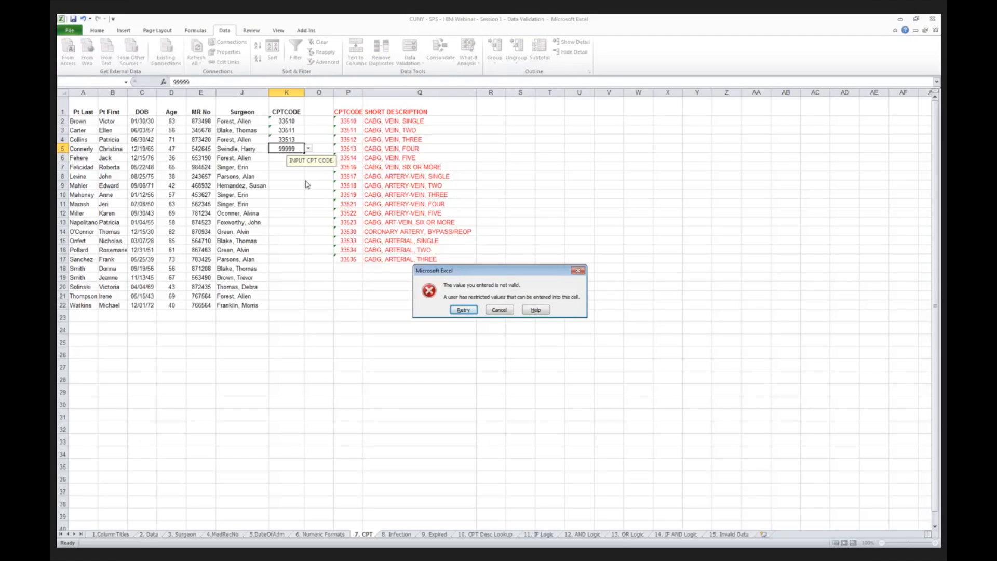
click(499, 310)
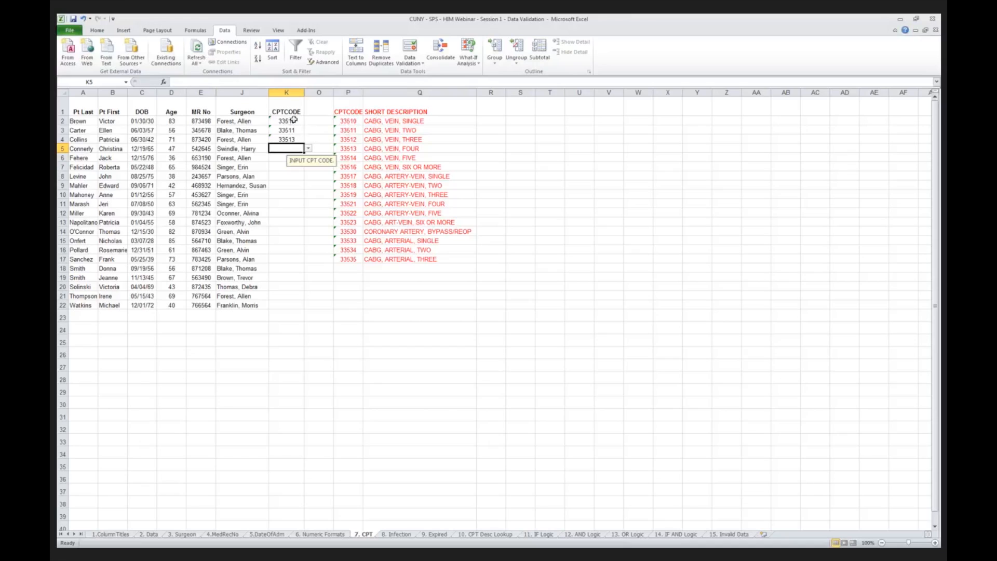
Examine the validation criteria, input message and error alert styles defined for the CPTCODE cells K2:K22
drag(288, 120, 289, 305)
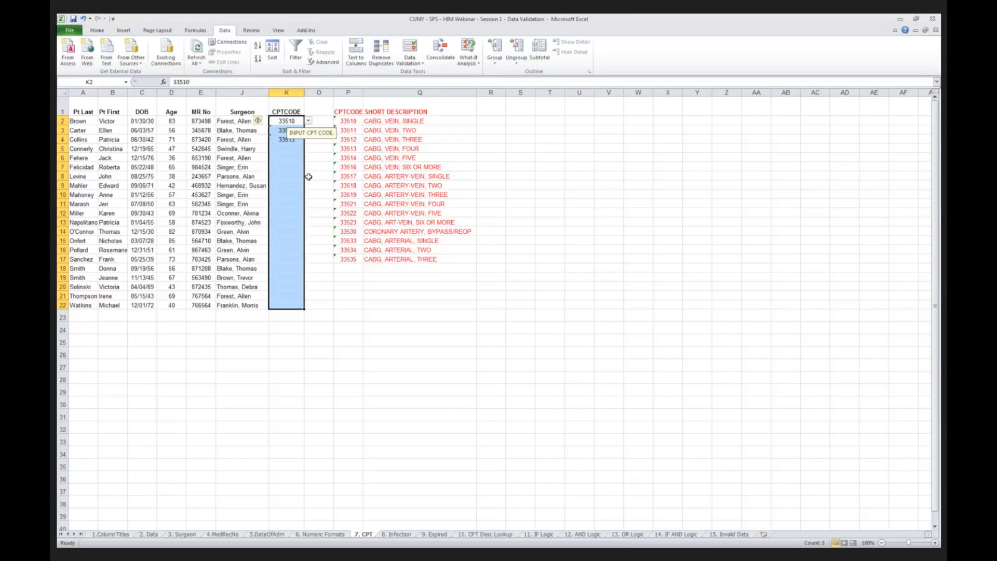
click(409, 50)
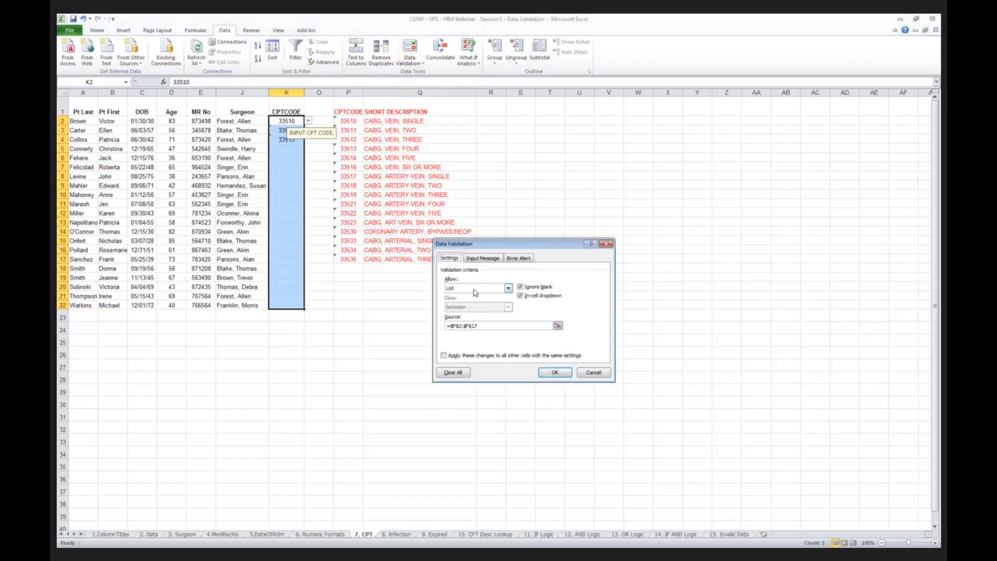
click(508, 288)
click(460, 315)
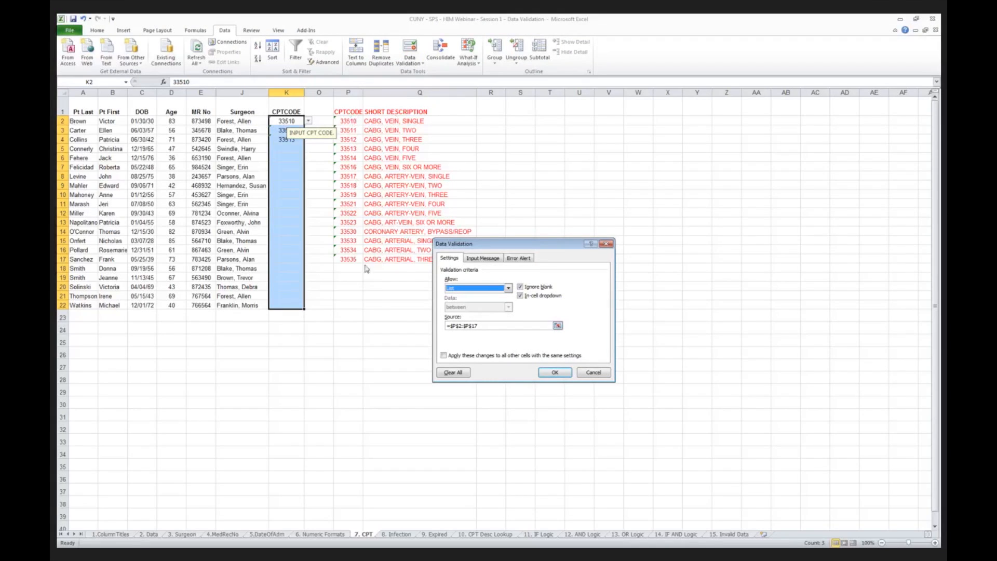
click(476, 260)
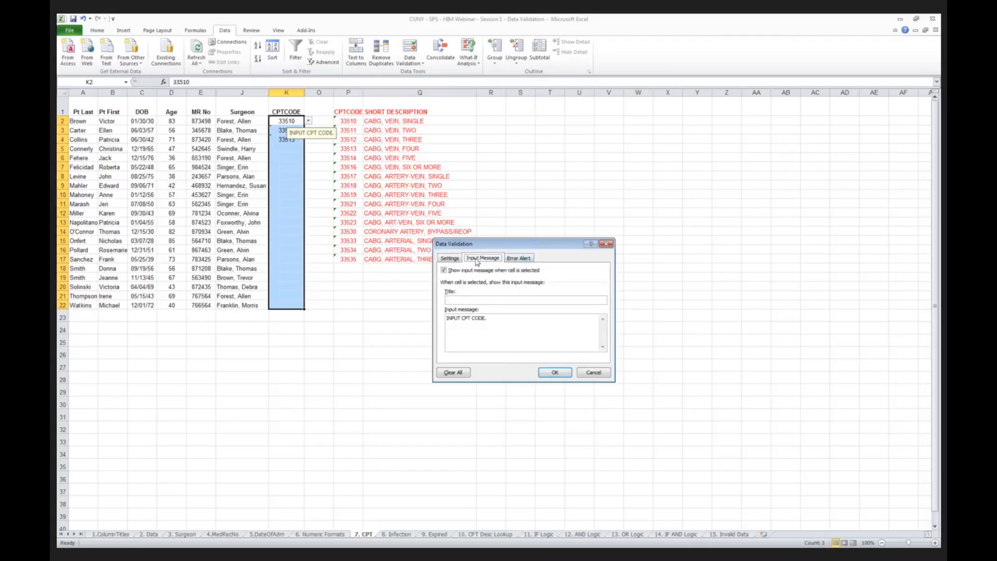
click(517, 258)
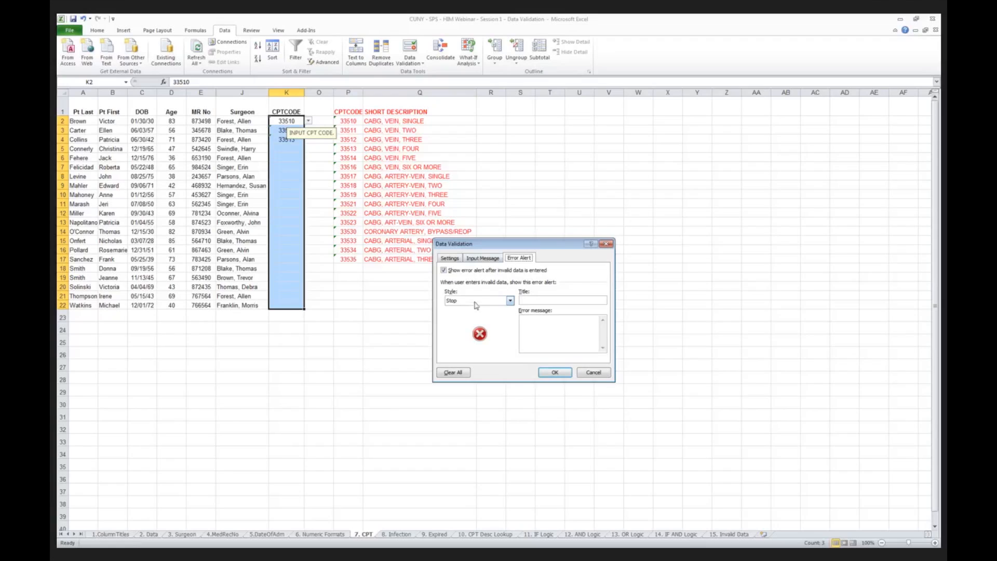
click(511, 300)
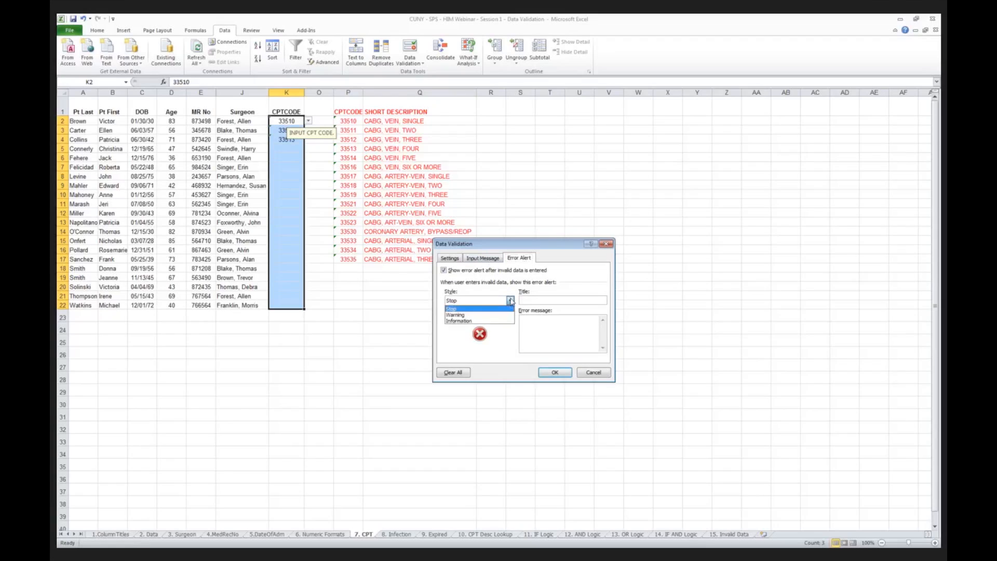
click(511, 302)
click(554, 372)
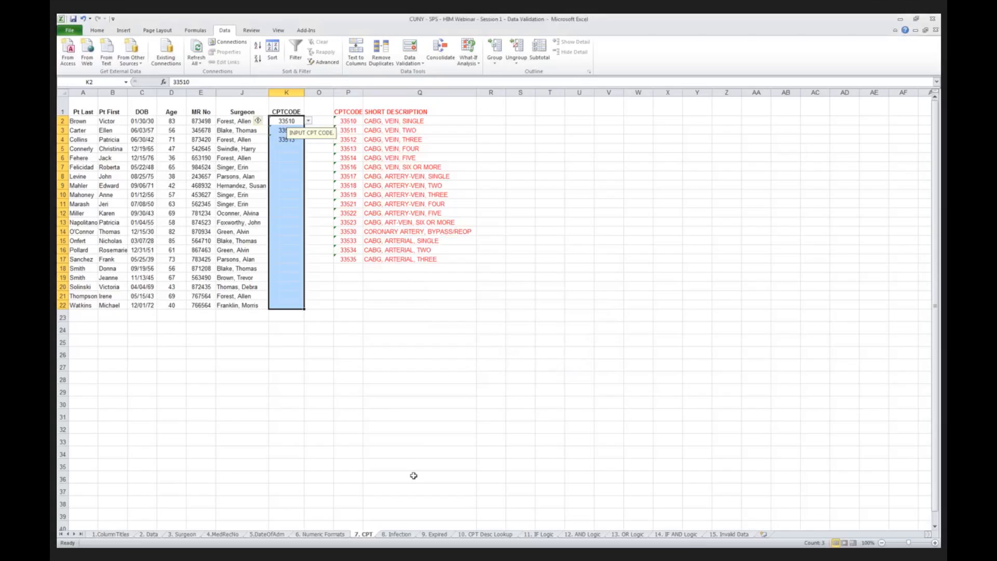
On the 8. Infection sheet, restrict the Infection cells M2:M22 to a list with P2:P3 as its source
click(392, 535)
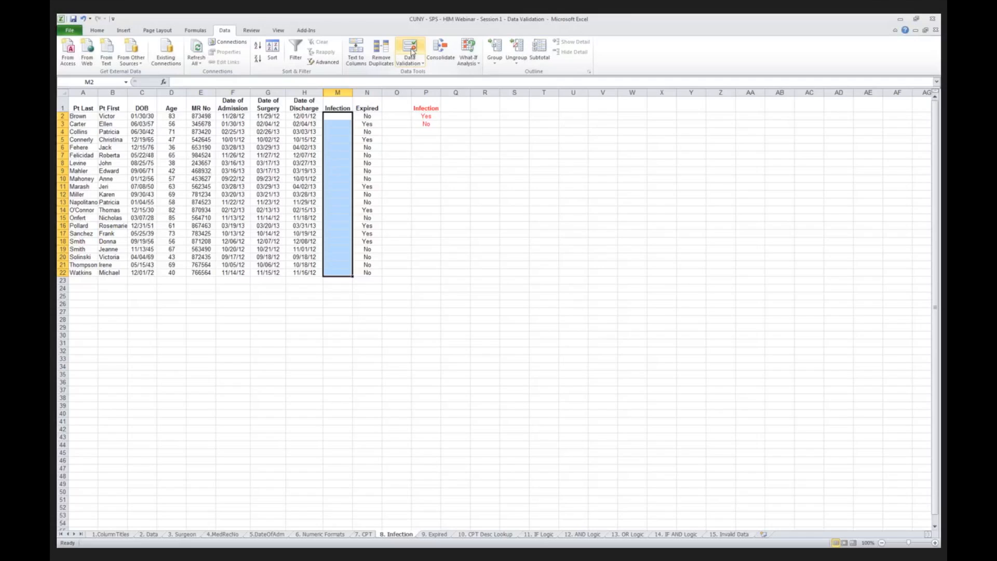
click(412, 52)
click(449, 259)
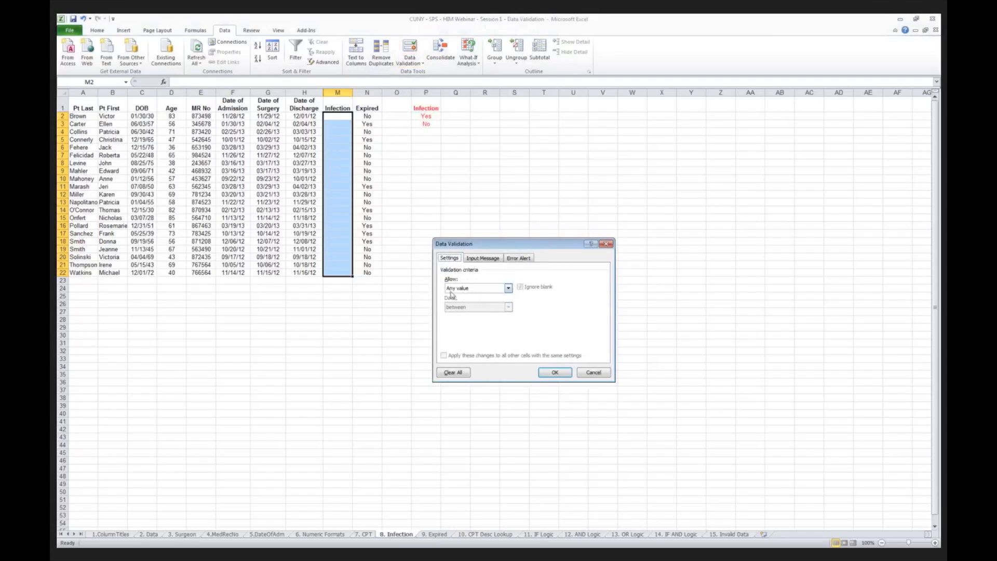
click(509, 289)
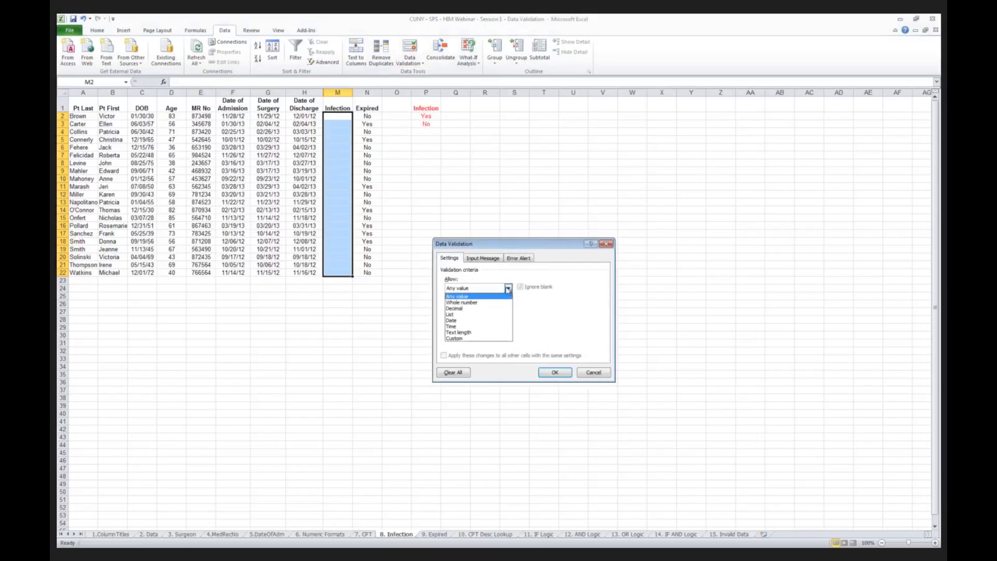
click(467, 298)
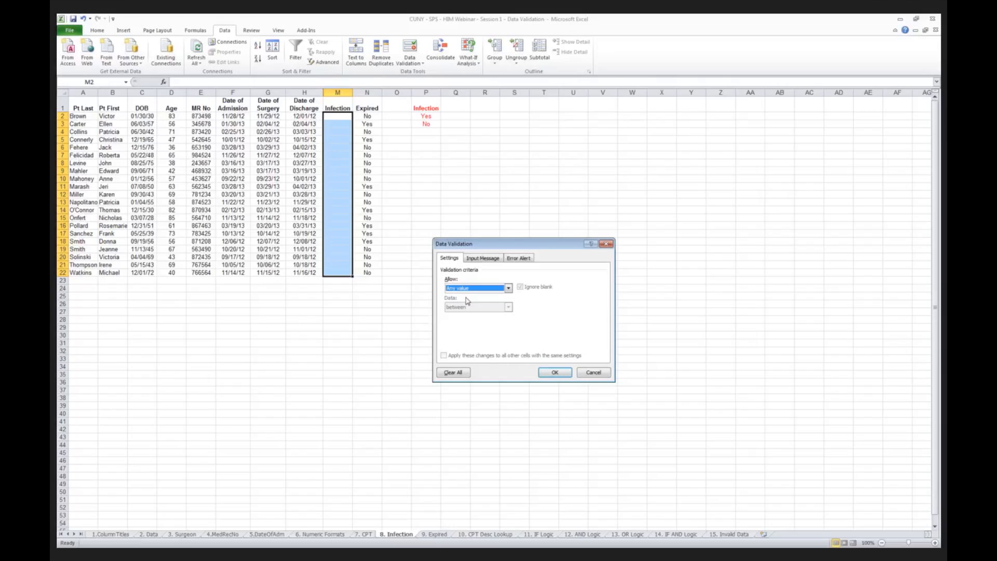
click(509, 289)
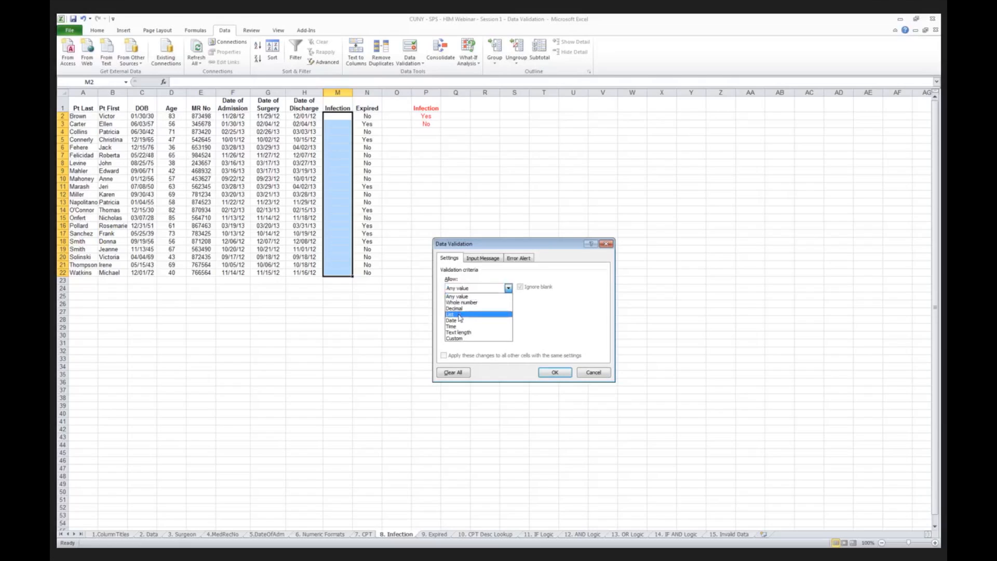
click(459, 315)
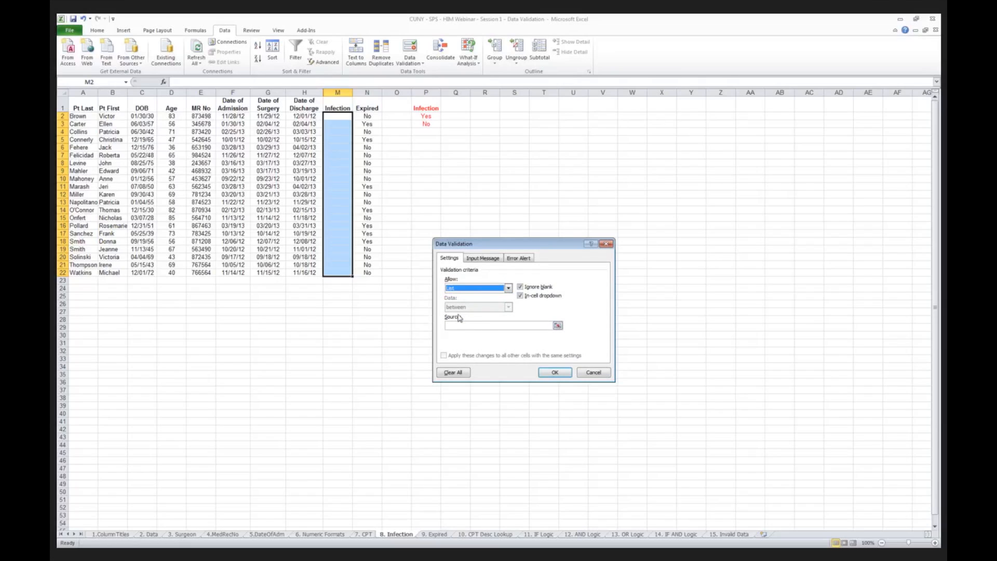
click(557, 325)
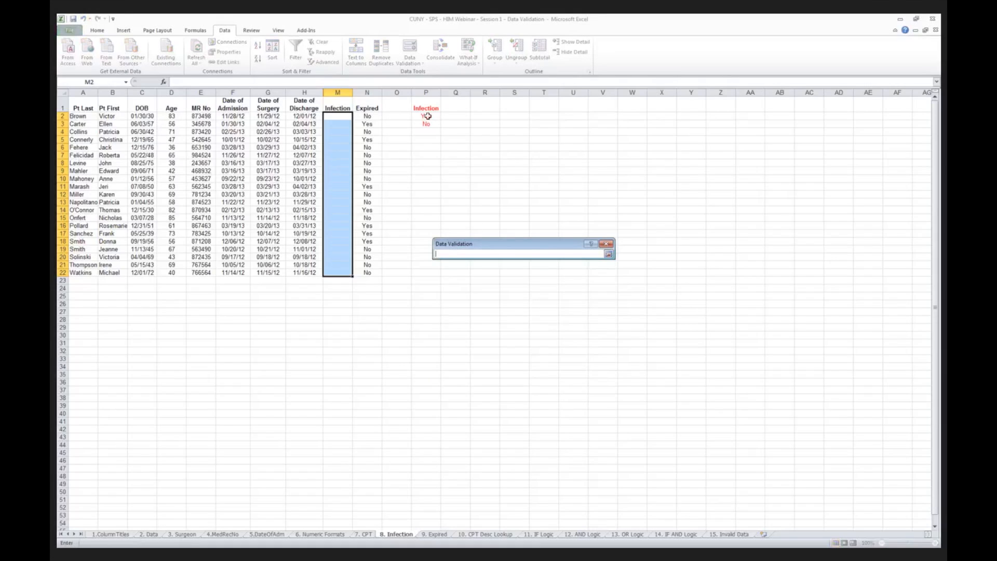
drag(427, 116, 427, 125)
click(606, 245)
Set the validation's input message to "Did the patient have an infection during the course of his/her stay?"
click(489, 260)
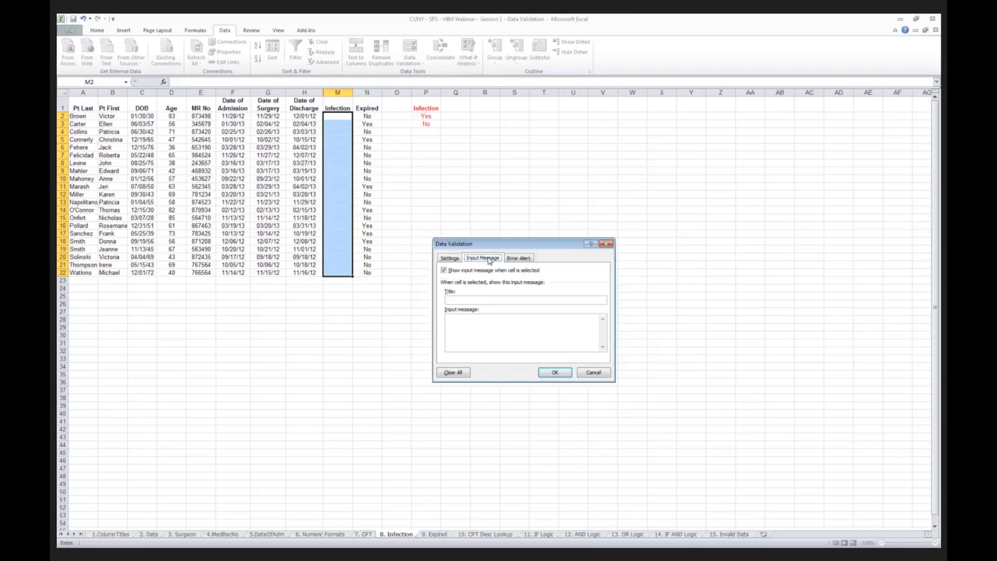
click(469, 321)
text(Did the patient have an infection during the course of)
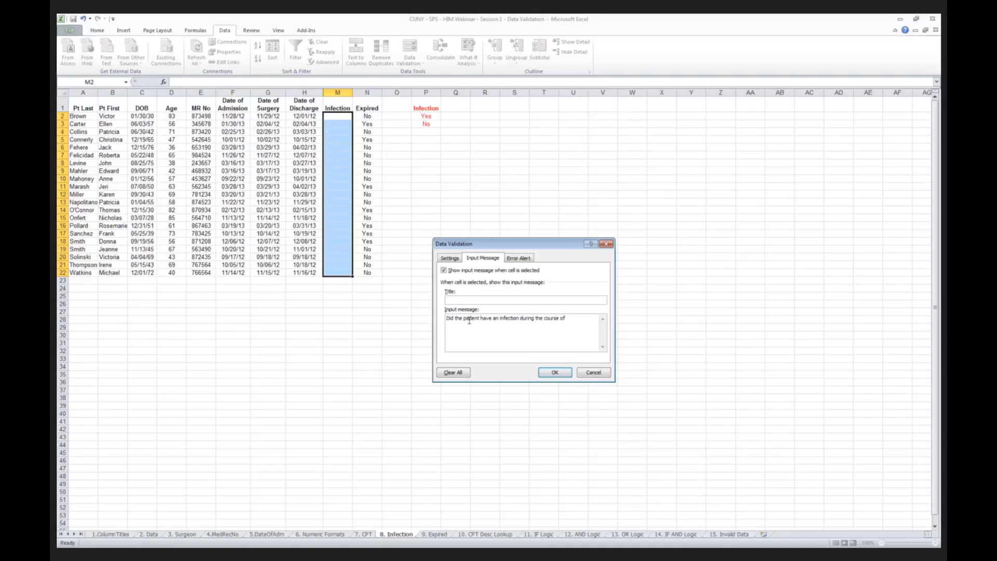
text( his/her stay?)
Set the error alert message to "Invalid Entry. Try Again.", apply the validation and select cell M2
click(519, 259)
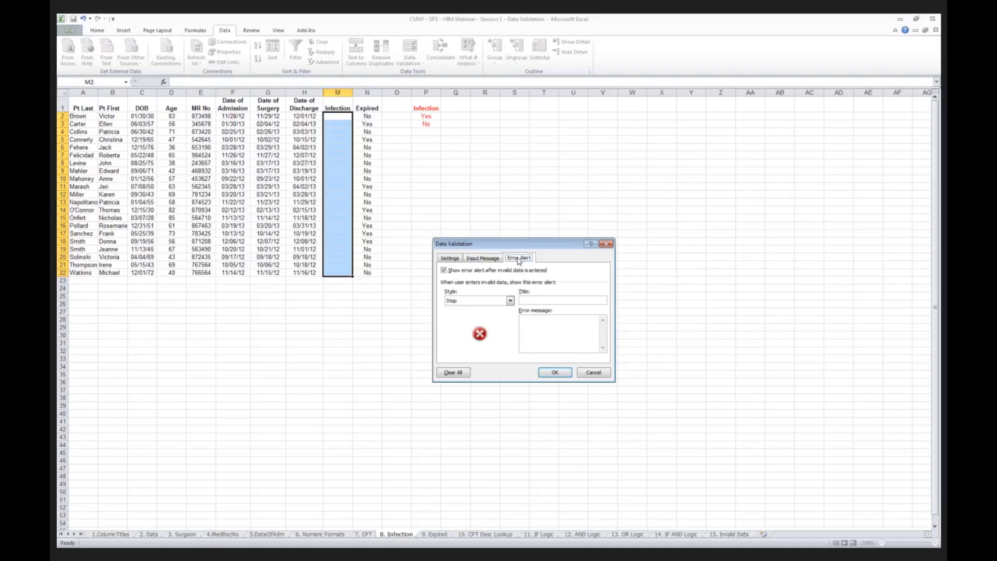
click(535, 319)
text(Invalid Entry.  Try Again.)
click(554, 373)
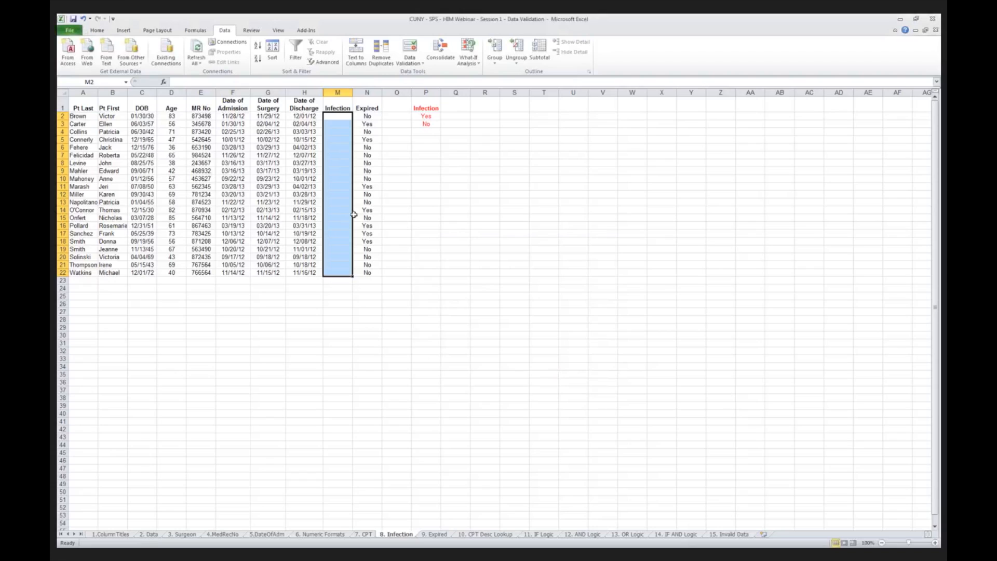
click(340, 116)
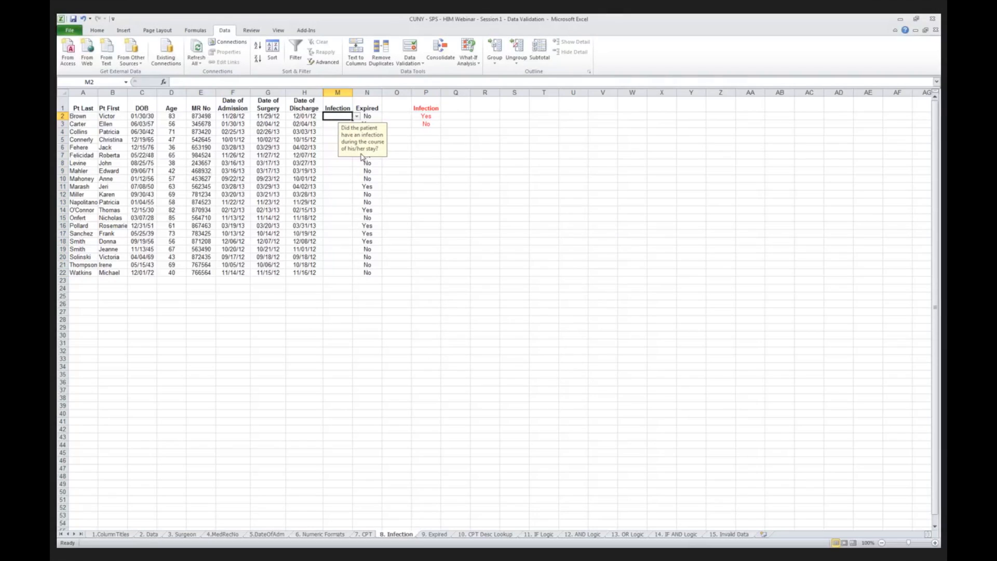
Fill Infection cells M2, M3 and M4 with Yes, No and Yes from the in-cell list
click(357, 117)
click(335, 123)
click(335, 124)
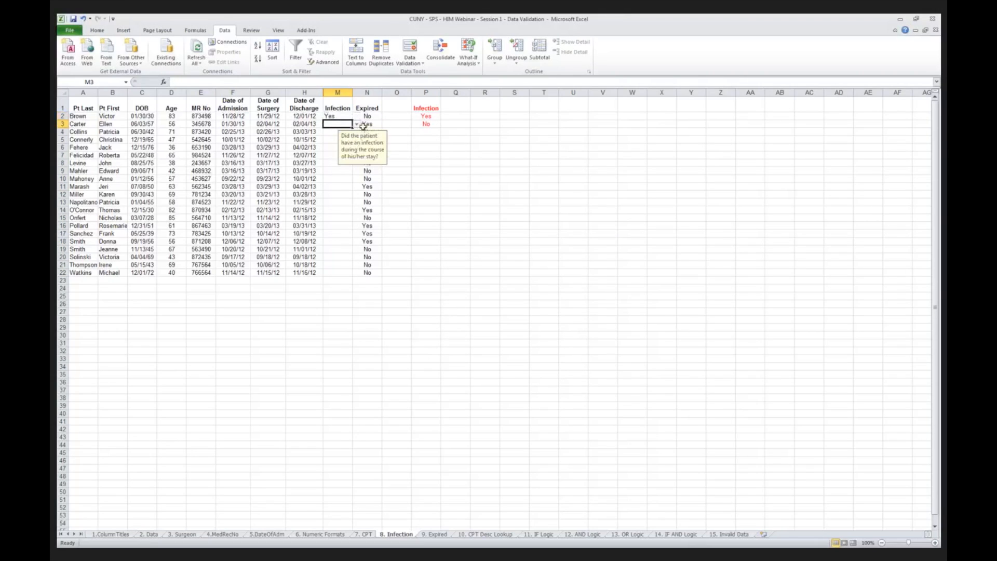
click(357, 125)
click(341, 139)
click(335, 132)
click(357, 132)
click(333, 139)
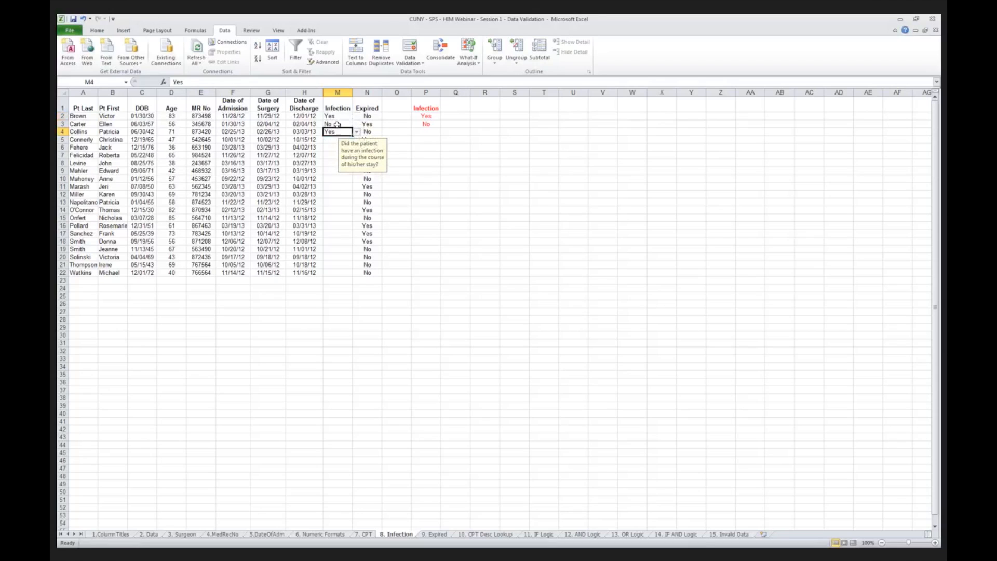
Replace the validation input message of Infection cells M2:M22 with "Let's Go Mets!" and check it at cell M2
drag(335, 117, 343, 272)
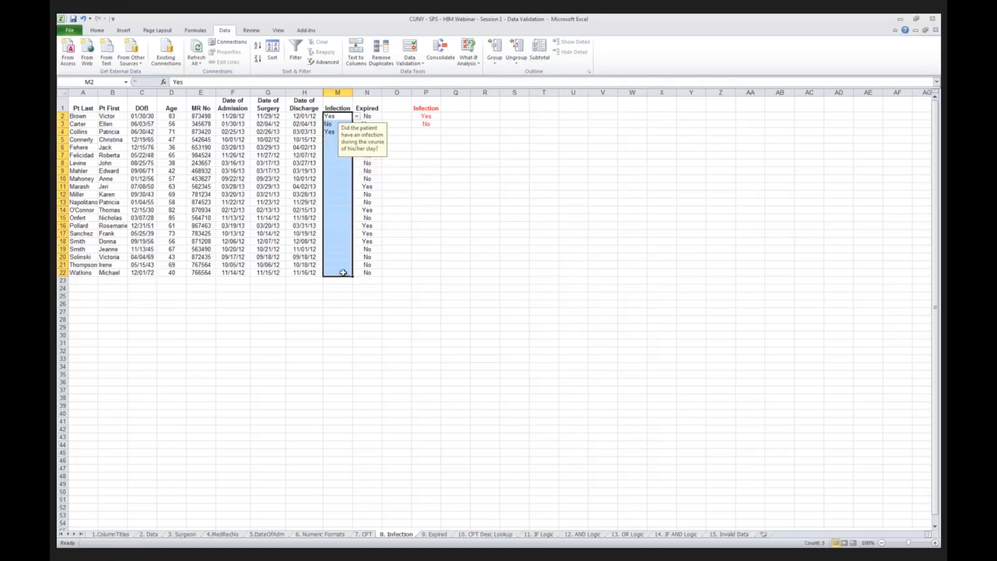
click(410, 49)
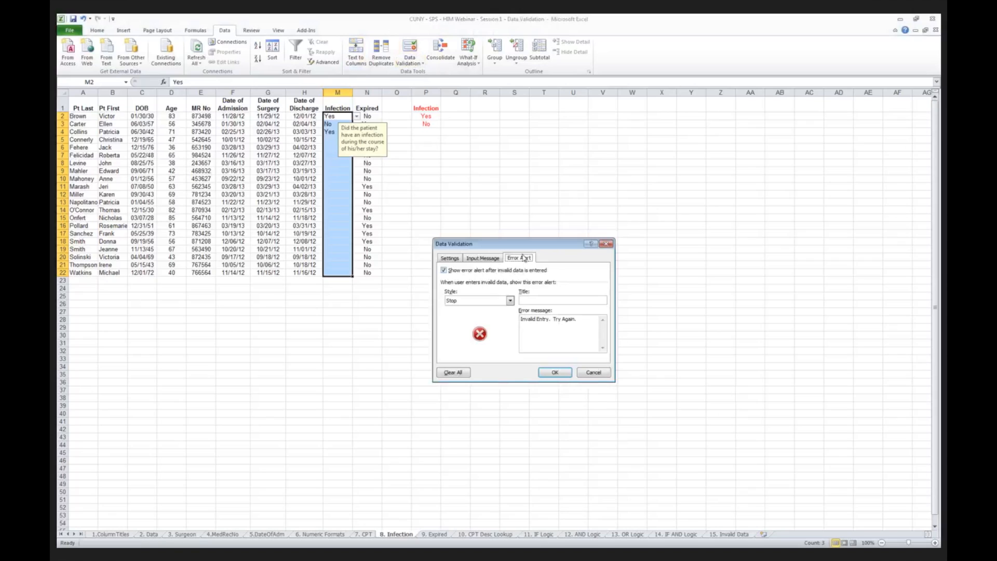
click(487, 258)
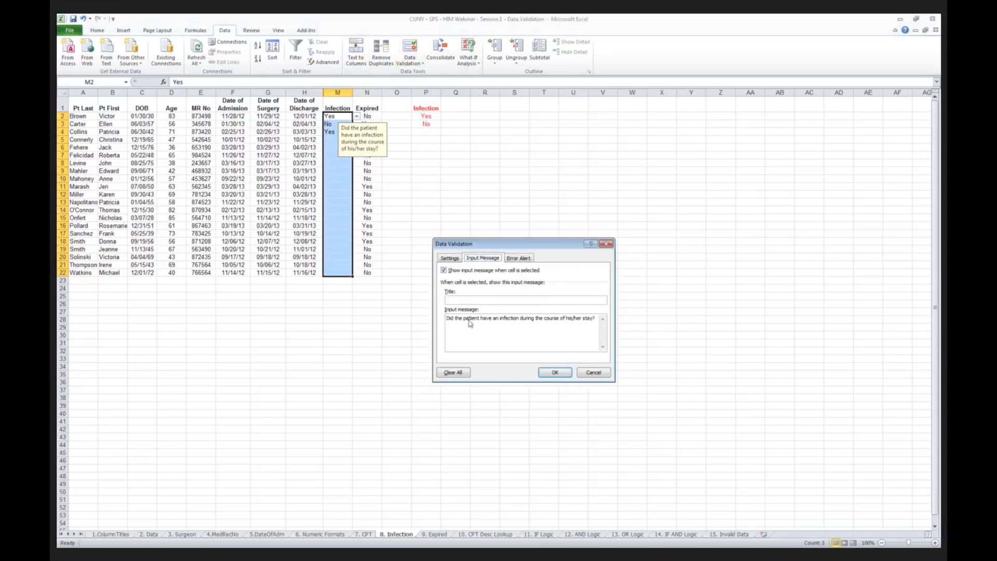
drag(447, 319, 627, 319)
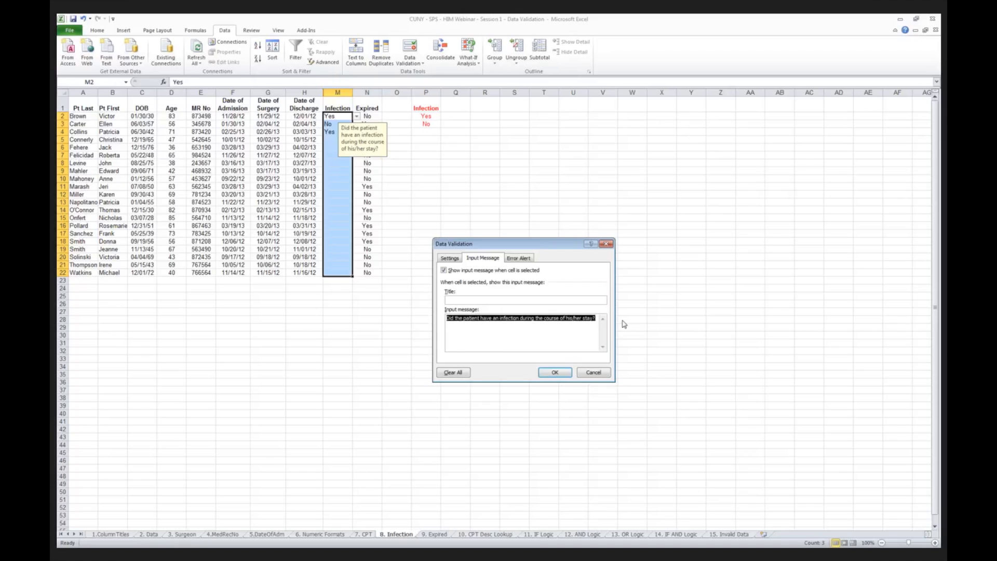
text(Let's G)
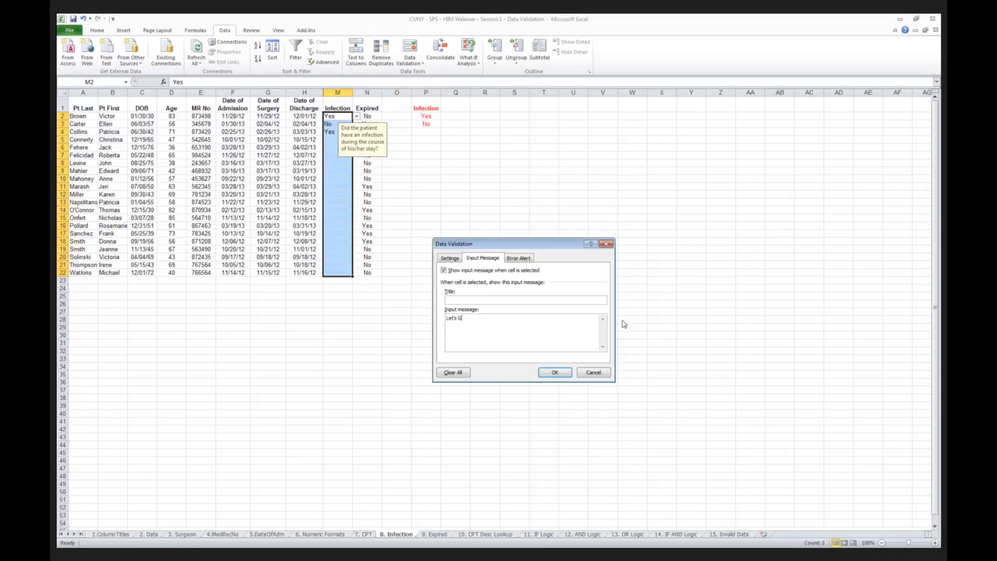
text(o Mets@)
key(BackSpace)
click(554, 373)
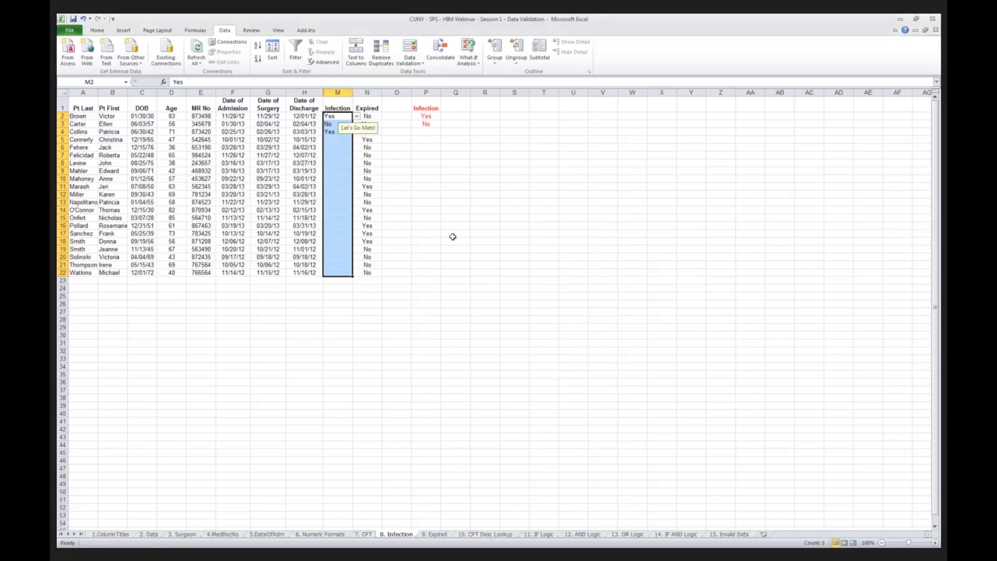
click(356, 117)
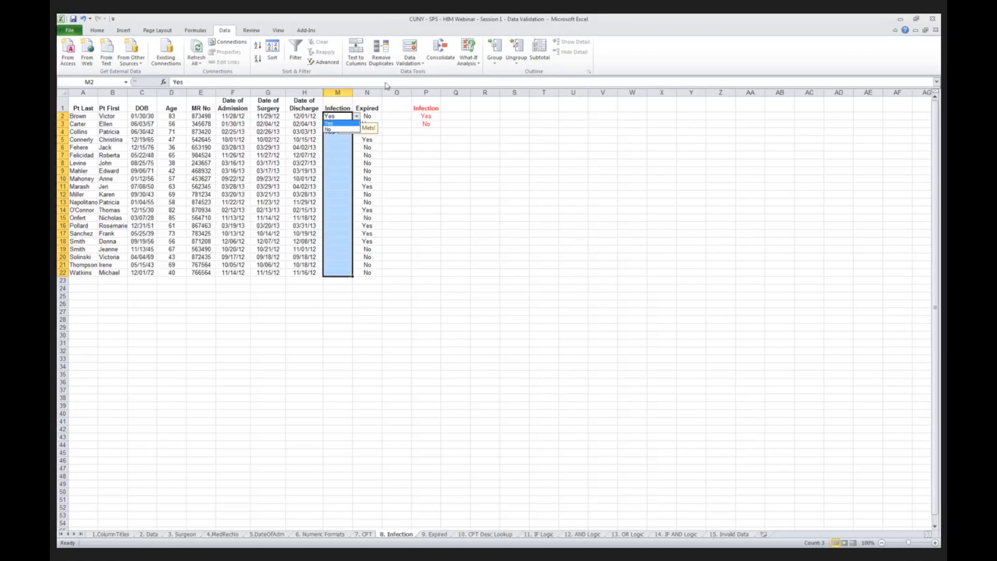
Set the validation input message of Infection cells M2:M22 to "Input Yes/No"
click(411, 50)
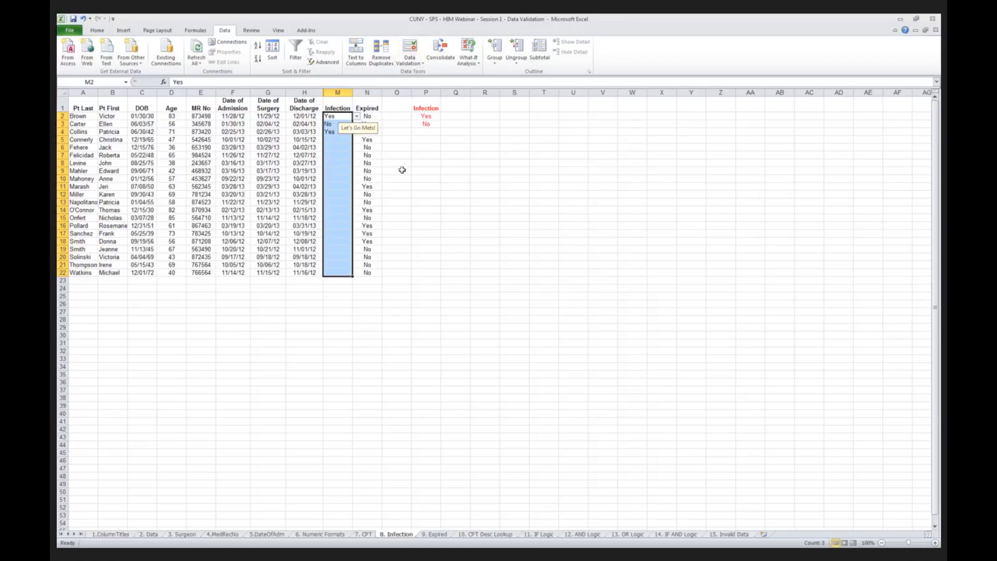
click(411, 64)
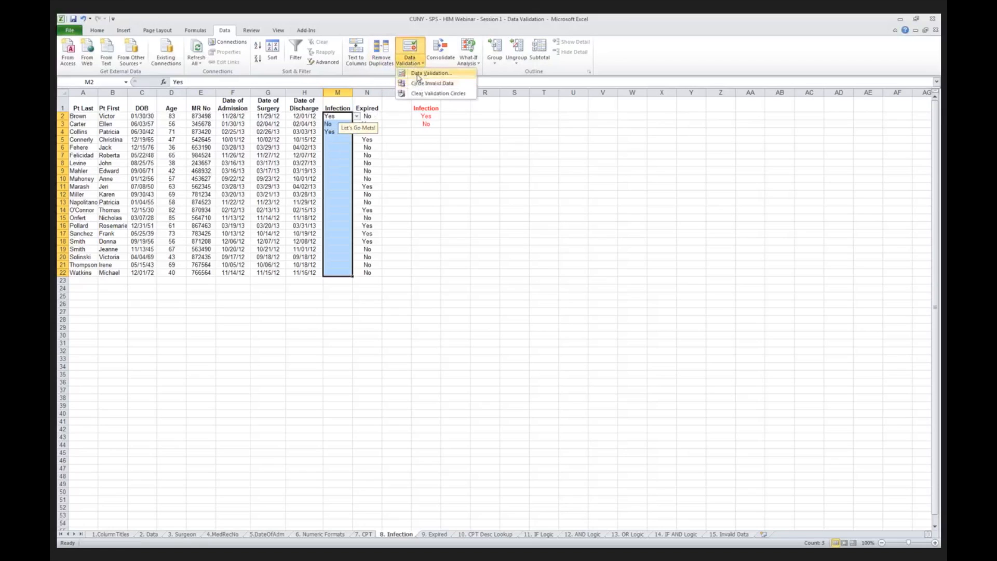
click(427, 73)
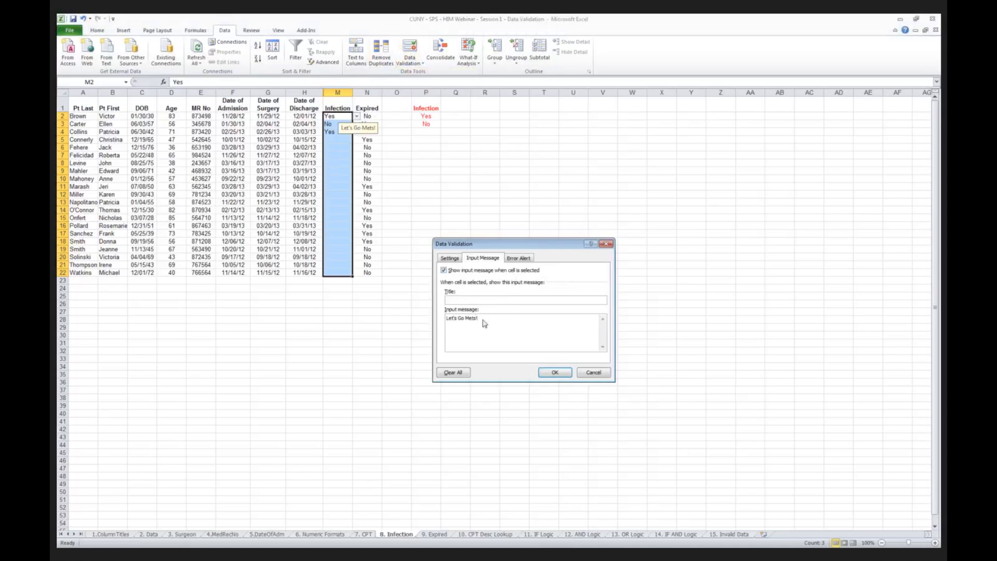
drag(478, 319, 422, 322)
text(Input )
text(Yes?)
key(BackSpace)
text(/No)
click(555, 372)
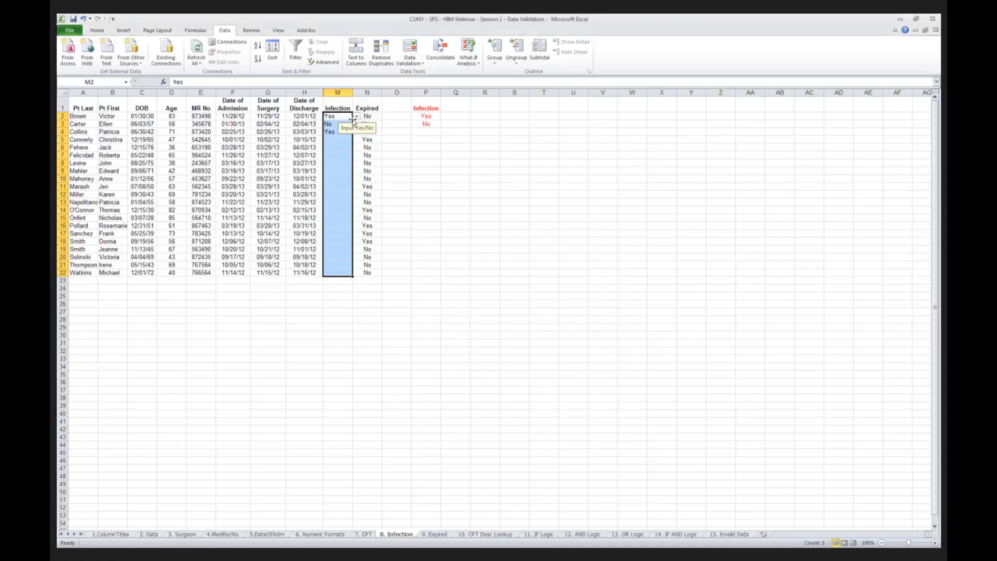
Review the list criteria, input message and error alert defined for Infection cells M2:M22 without changing them
click(410, 49)
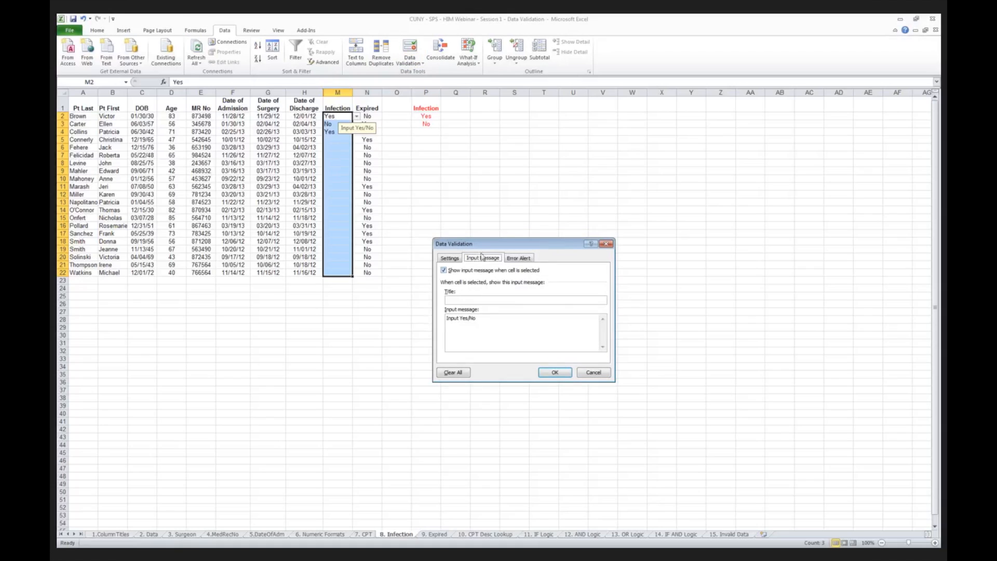
click(484, 318)
click(451, 260)
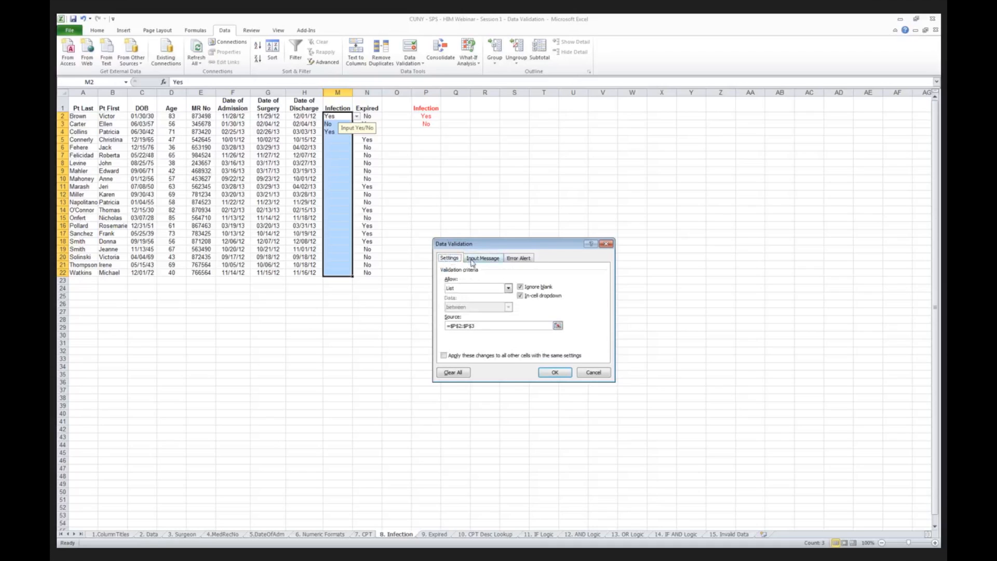
click(472, 263)
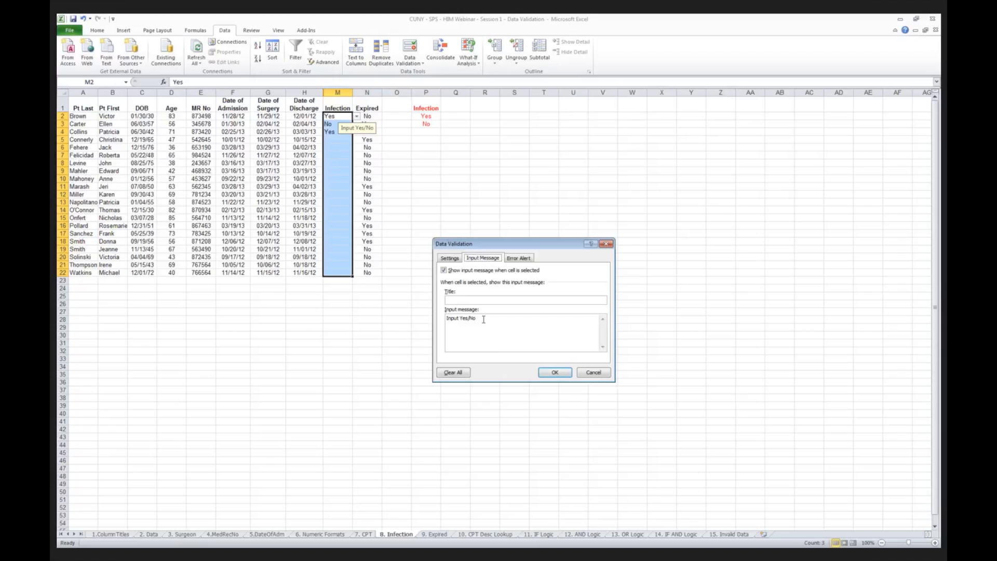
drag(483, 319, 448, 319)
click(516, 259)
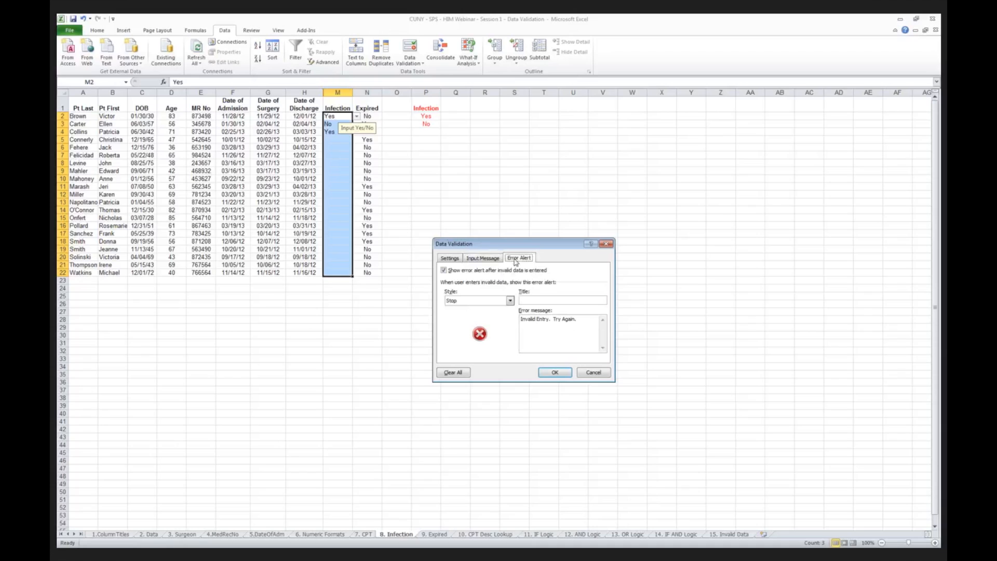
click(483, 258)
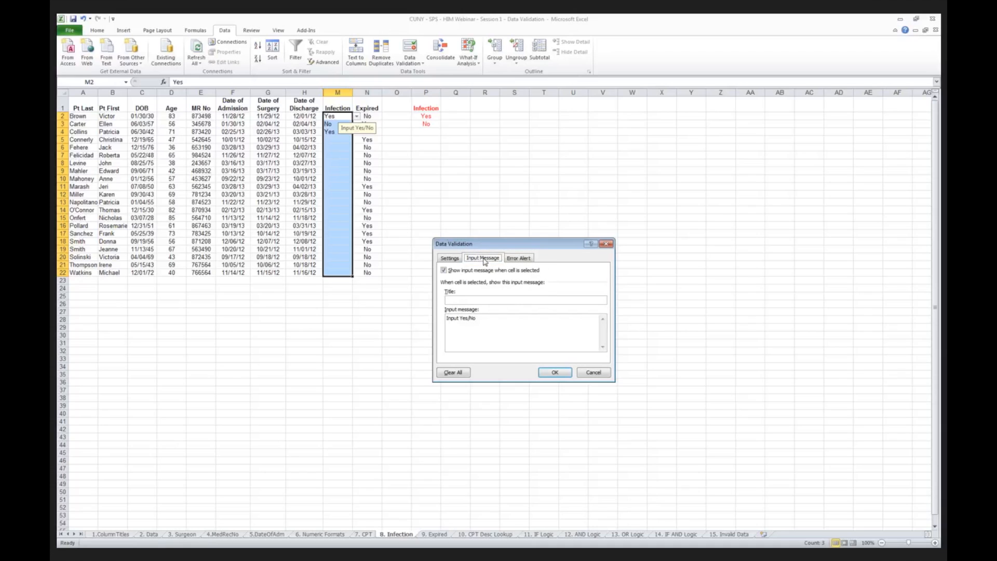
drag(478, 319, 442, 321)
click(593, 373)
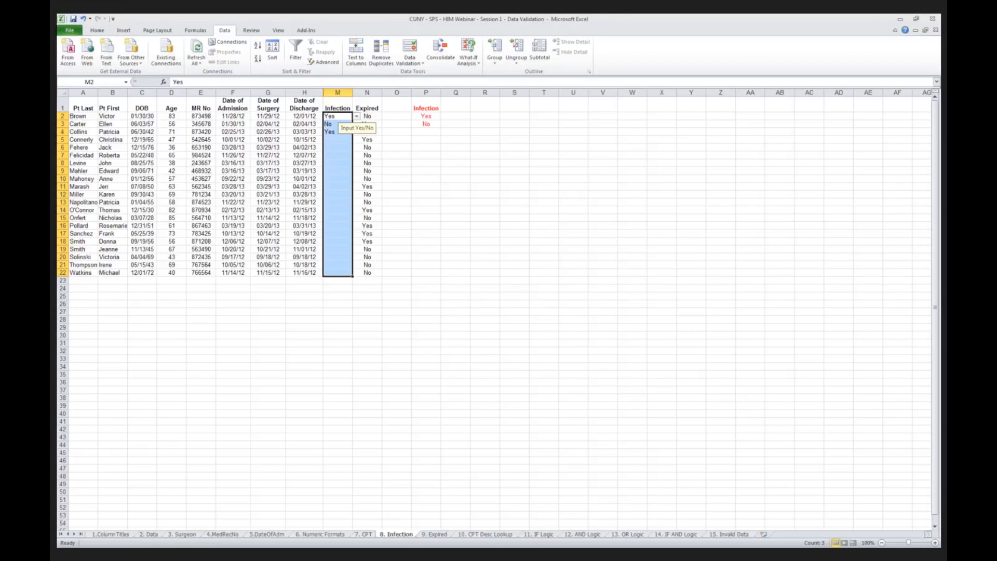
On the 9. Expired sheet, set the validation error message of Expired cells N2:N22 to "Wrong. Try again."
click(435, 534)
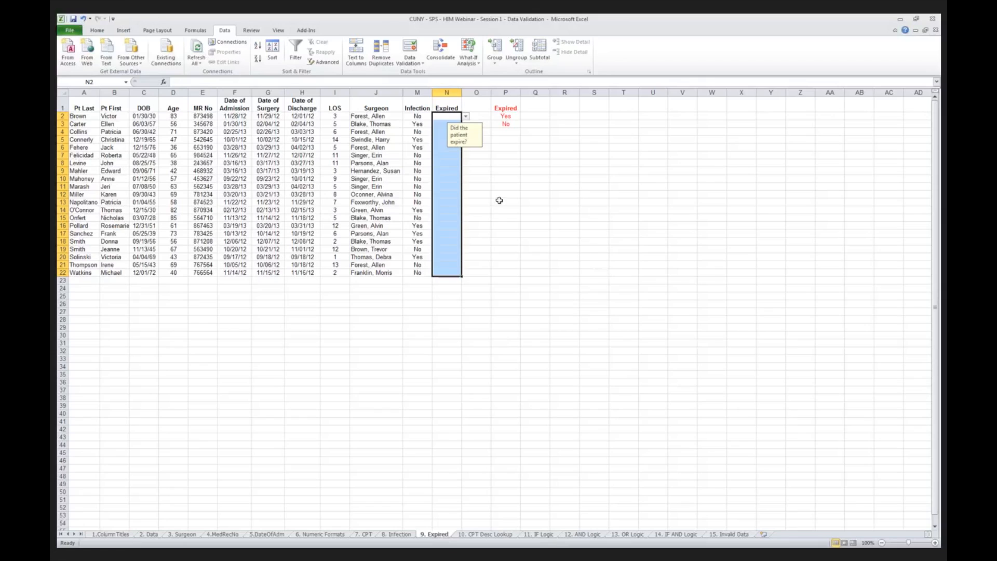
click(417, 63)
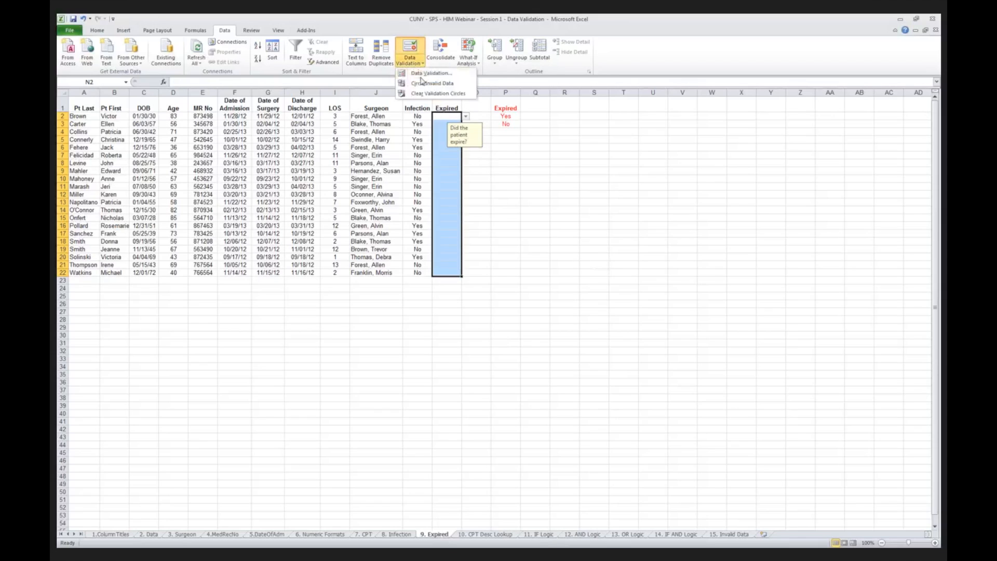
click(420, 73)
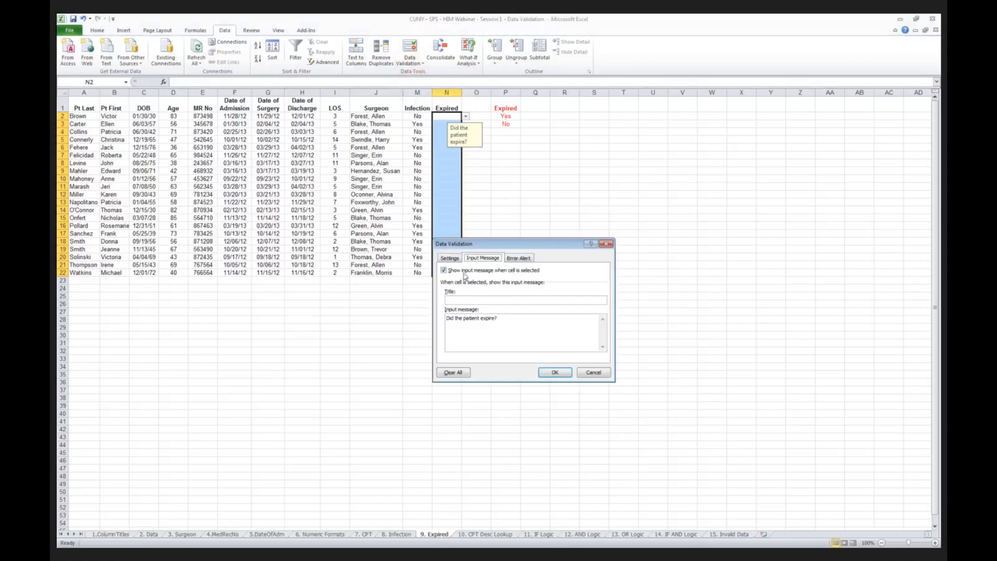
click(450, 258)
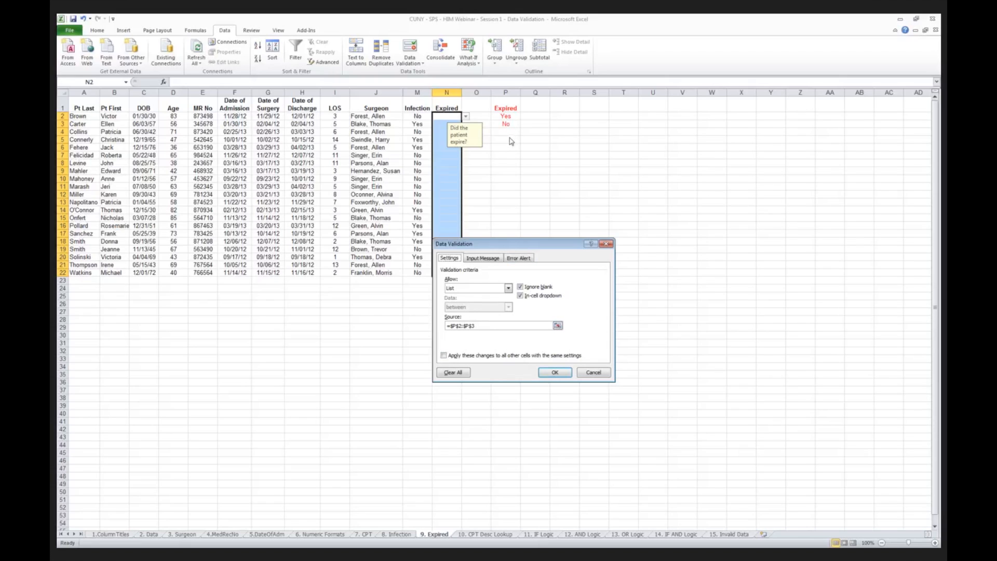
click(490, 259)
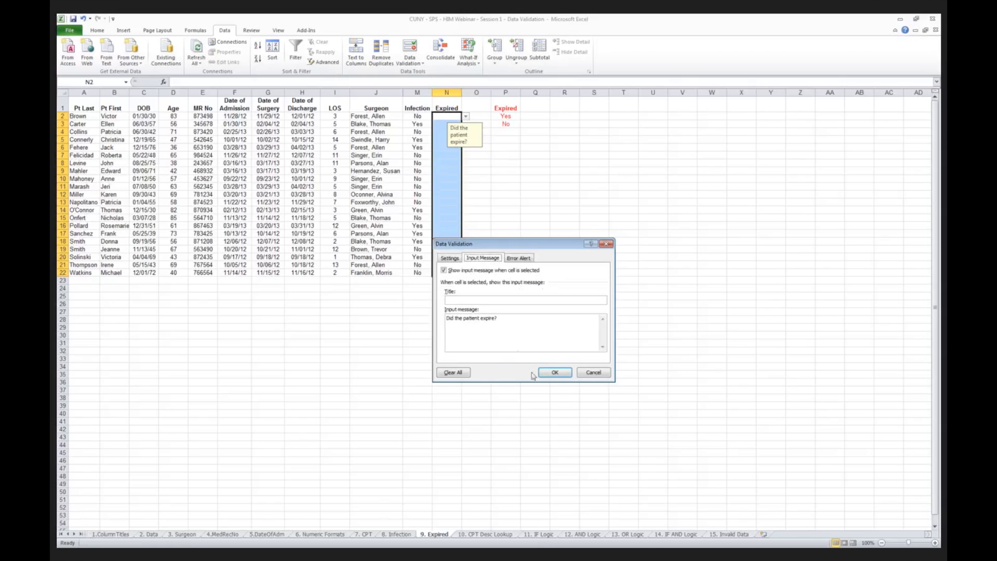
click(519, 259)
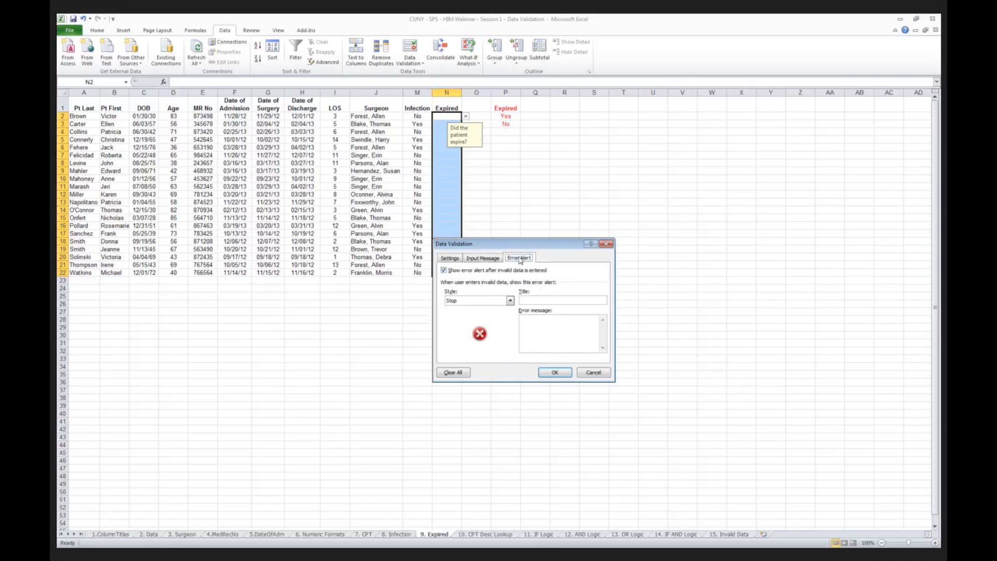
click(537, 321)
text(Wrong. Try again.)
click(554, 372)
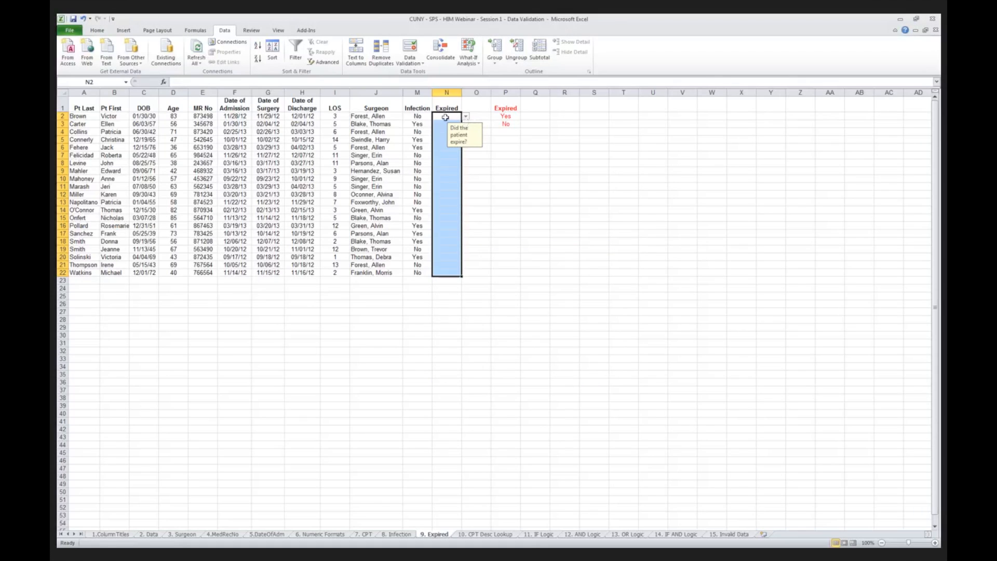
Fill Expired cells N2 and N3 with Yes and No from the in-cell list
click(466, 117)
click(443, 124)
click(443, 123)
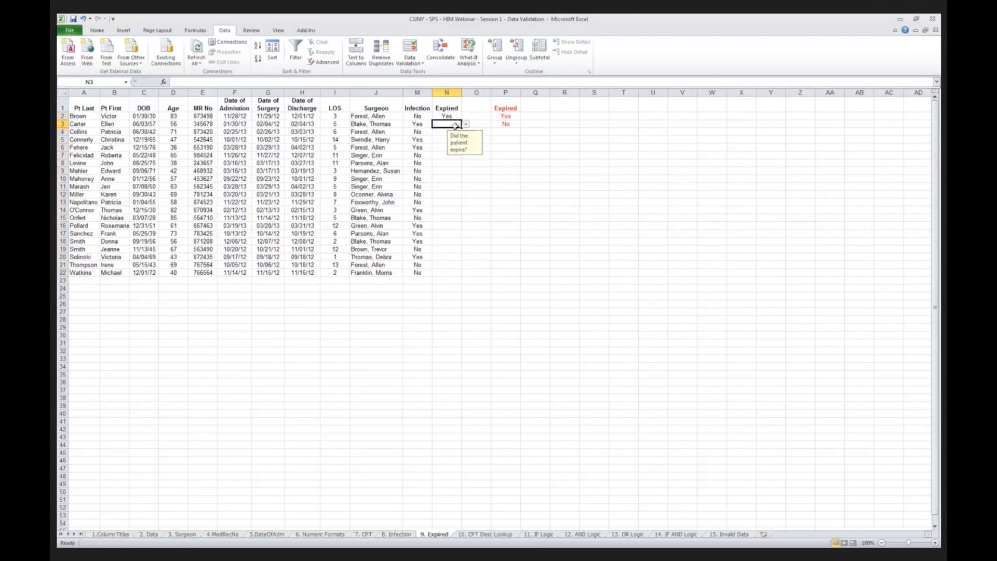
click(465, 124)
click(451, 137)
Try to enter "xxx" in Expired cell N4 to test the error alert, and cancel the entry
click(451, 133)
text(xxx)
key(Return)
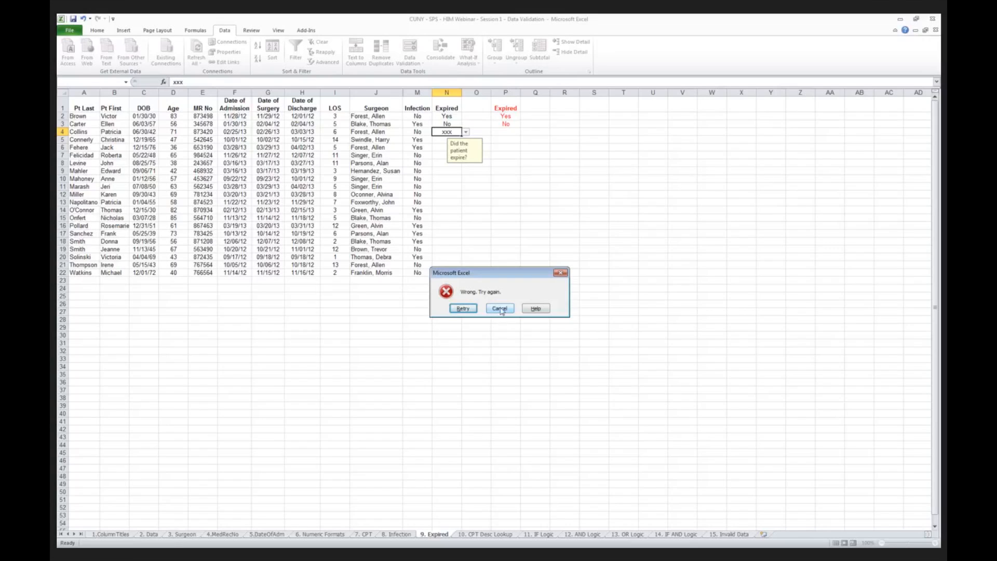
click(500, 309)
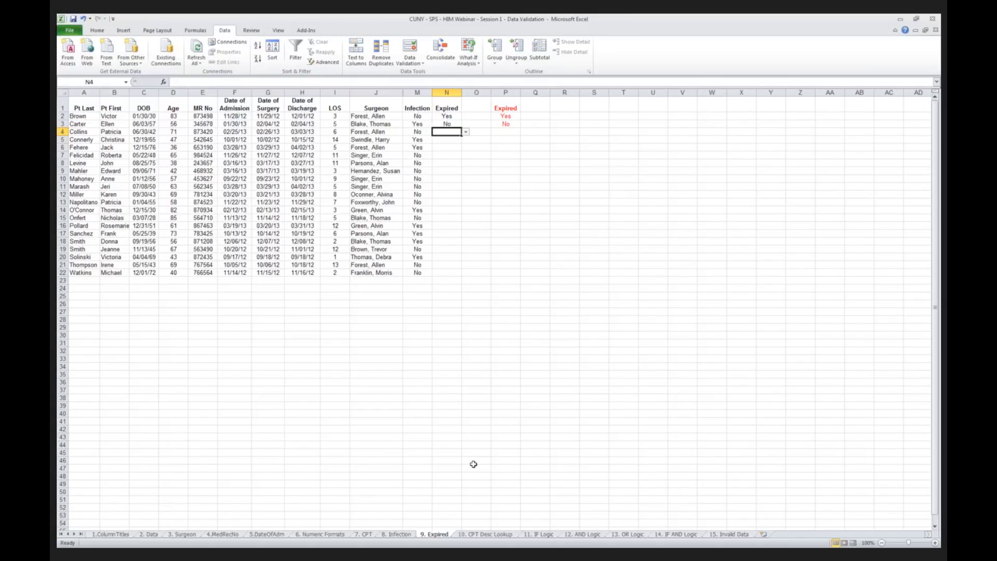
On the 10. CPT Desc Lookup sheet, examine how the CPT DESCRIPTION formula in L2 relates cell K2 to the code table in N2:O12
click(469, 535)
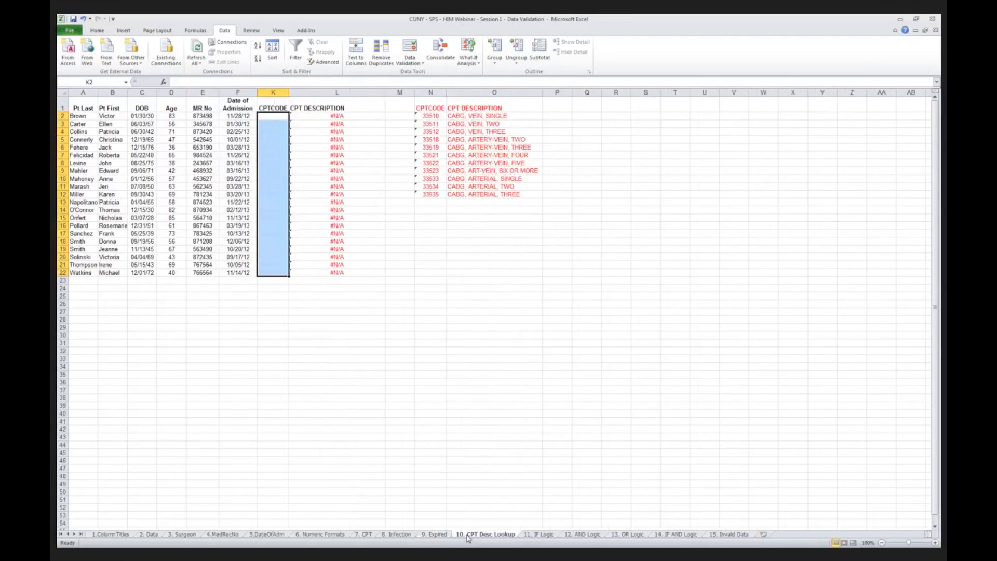
click(269, 117)
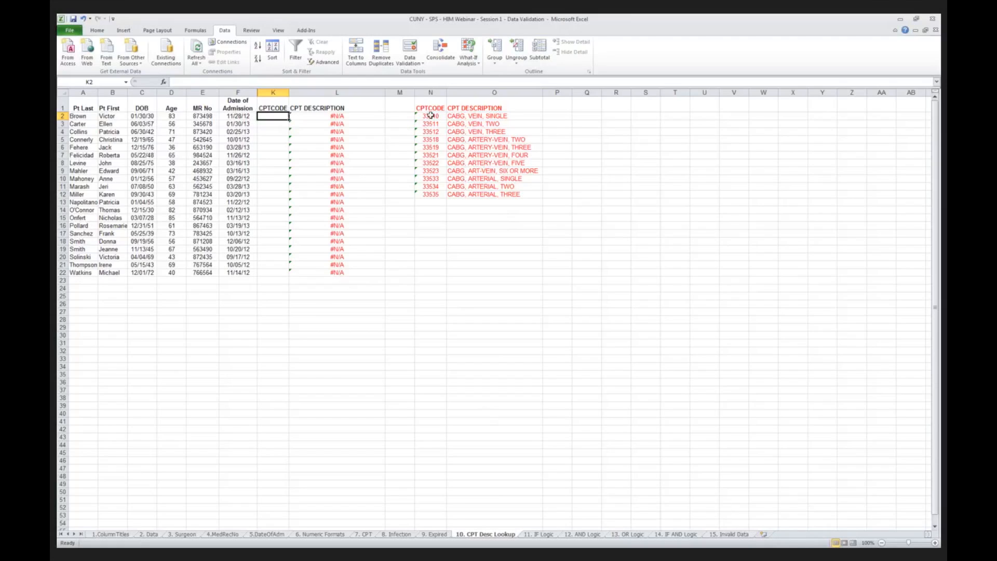
drag(430, 115, 428, 195)
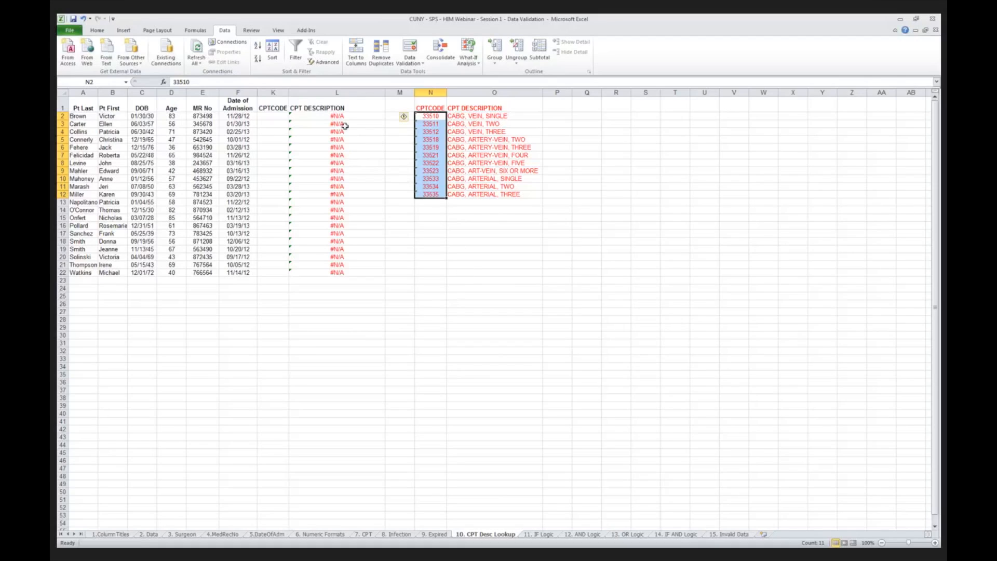
click(358, 115)
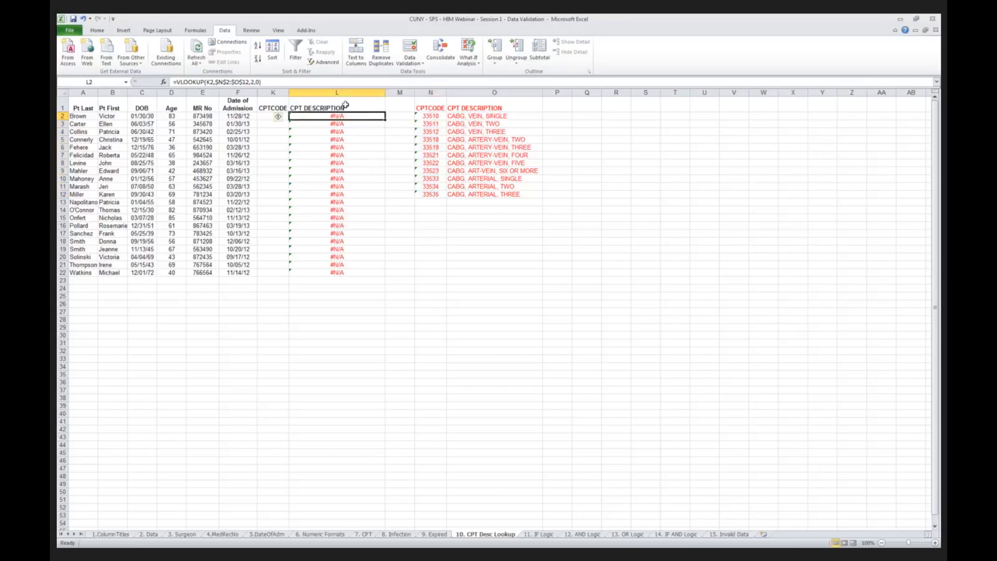
click(431, 117)
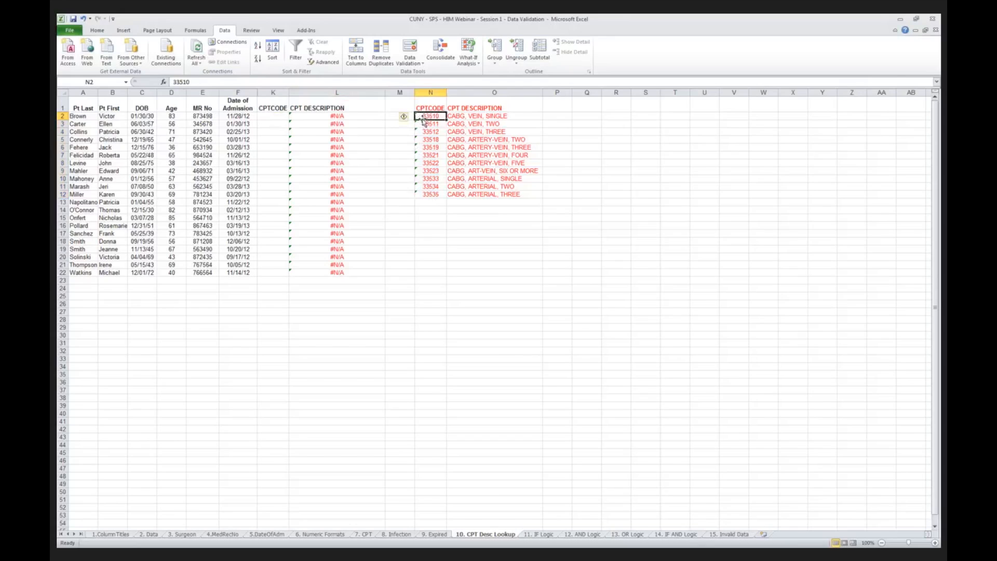
click(469, 117)
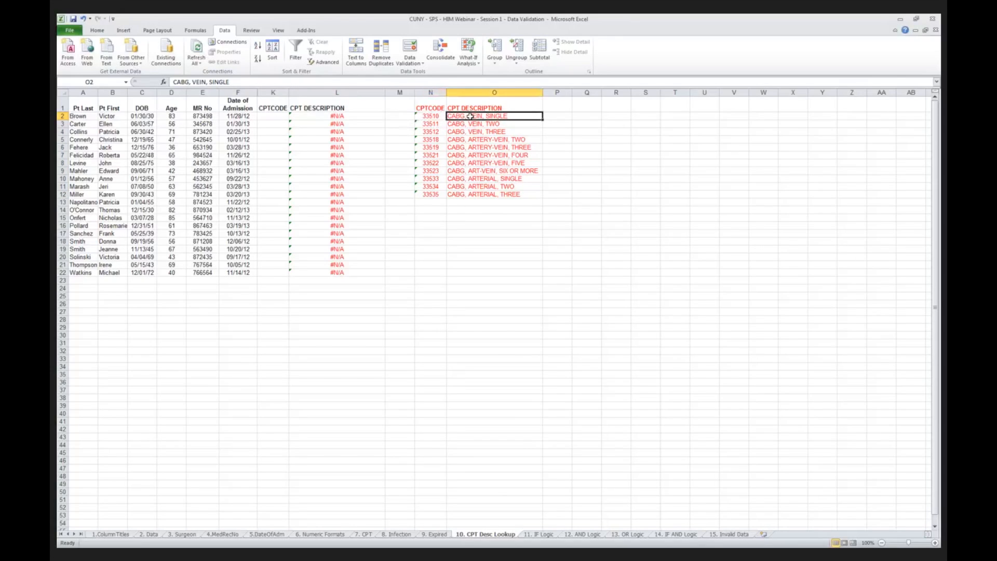
click(335, 117)
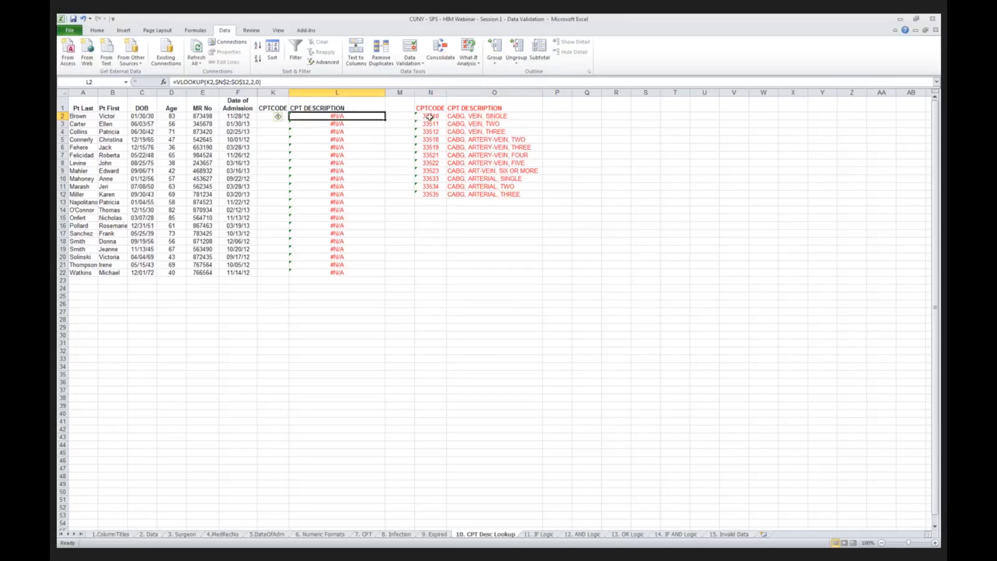
click(267, 121)
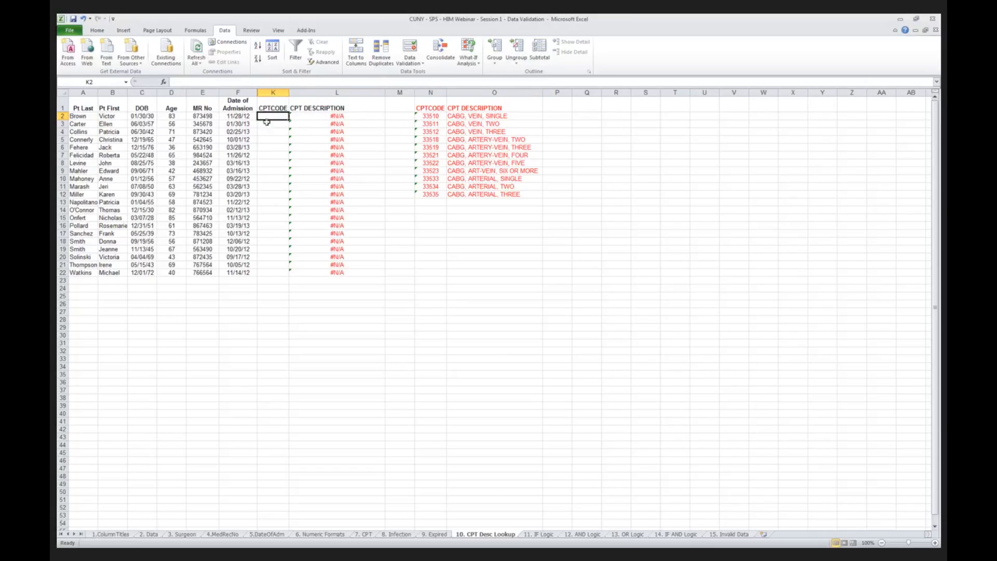